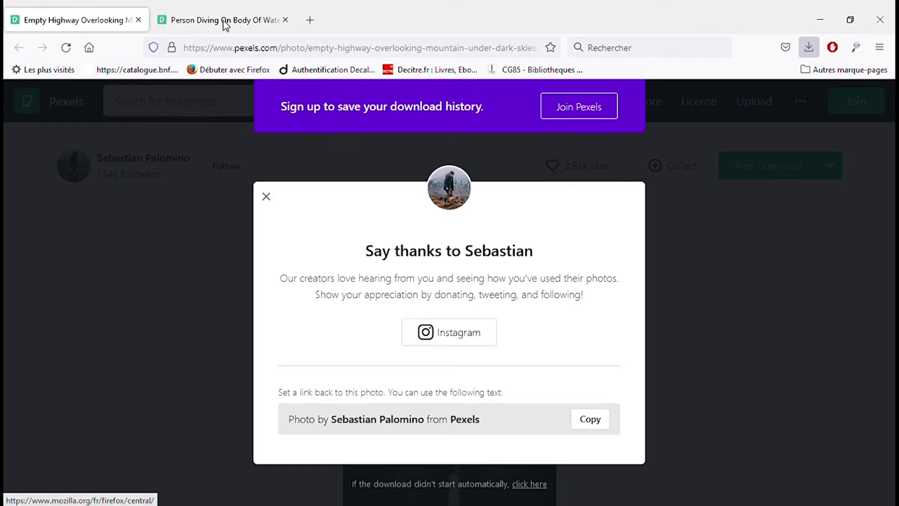
# - Download the Pexels photo of the person diving in Medium size (1280 x 1671)
pyautogui.click(222, 19)
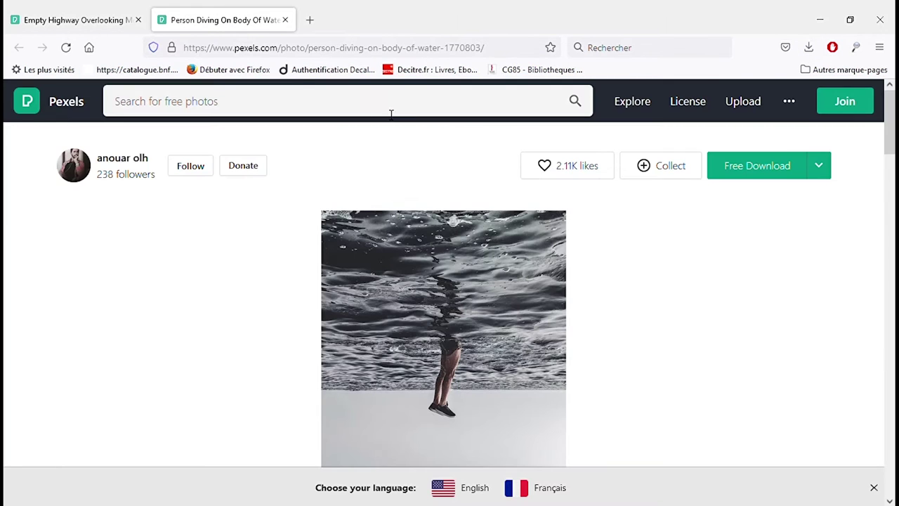
pyautogui.click(817, 169)
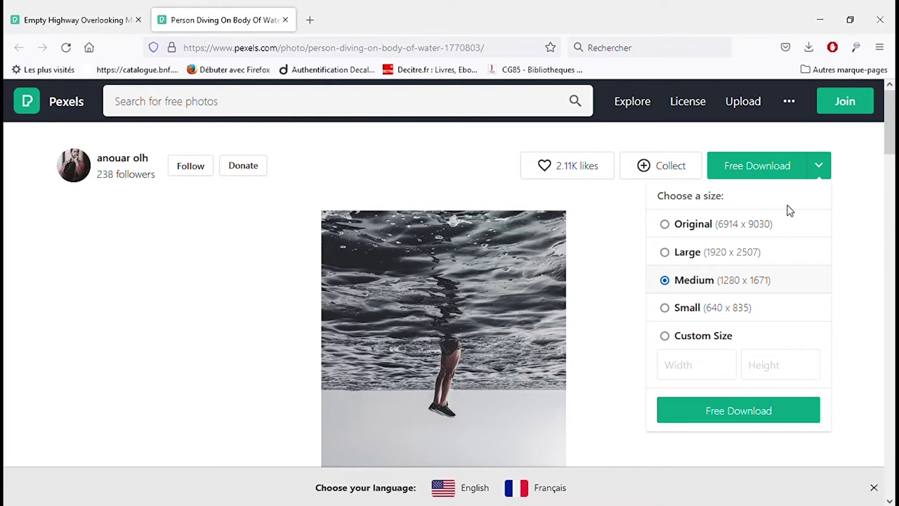
pyautogui.doubleClick(705, 282)
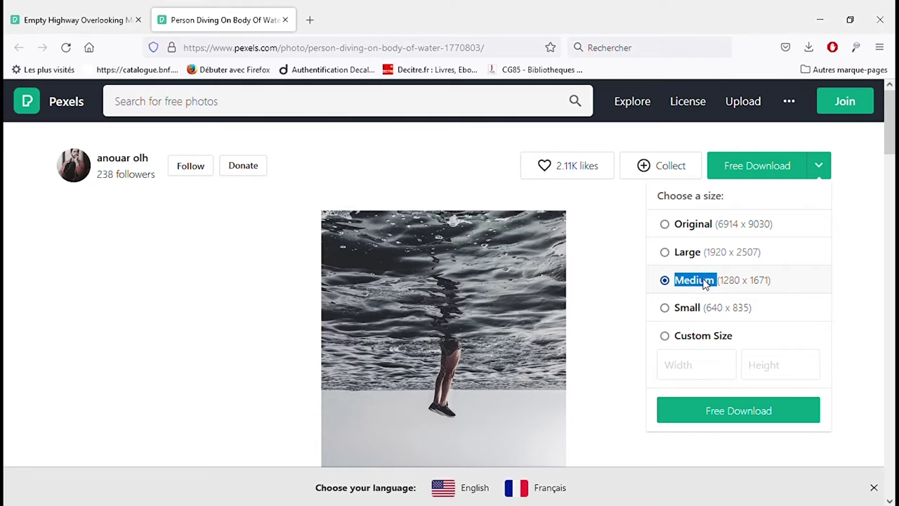
pyautogui.click(714, 413)
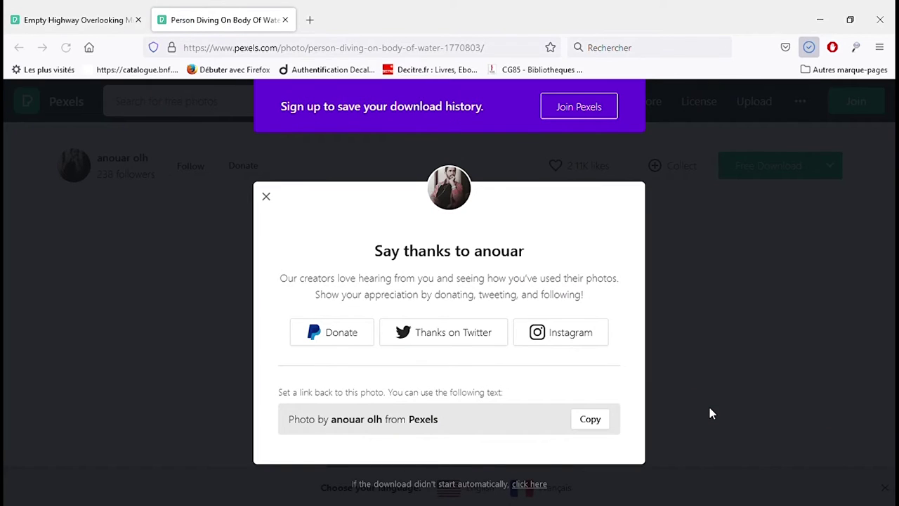
# - Search the web for Photopea in a new browser tab and open the Photopea online photo editor
pyautogui.click(311, 21)
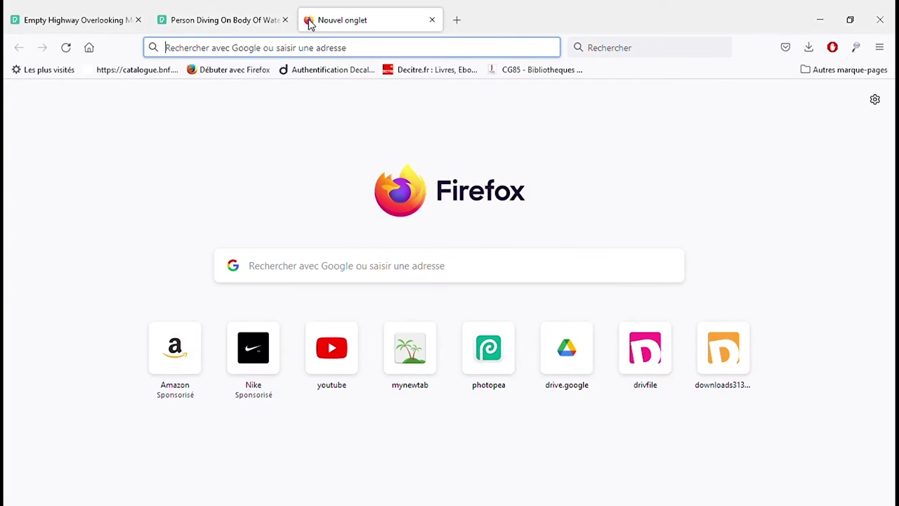
pyautogui.click(613, 57)
pyautogui.write('Photopea')
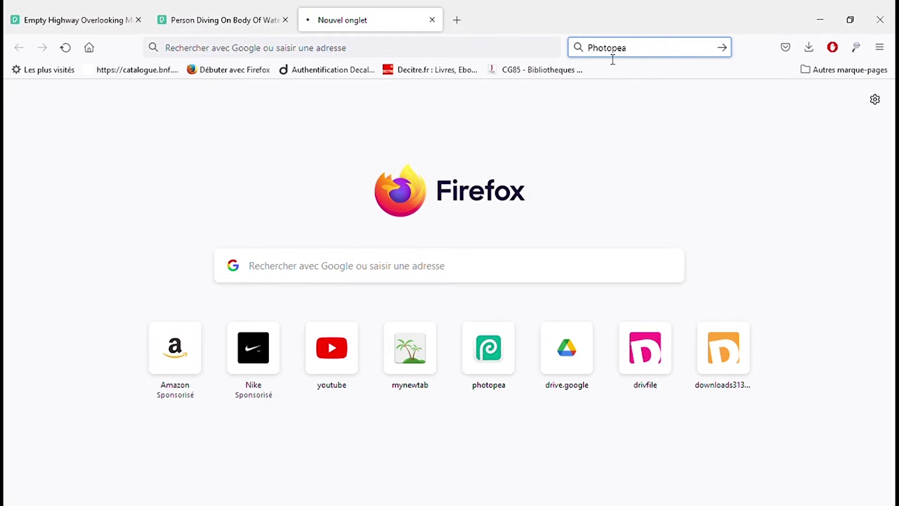
pyautogui.press('Return')
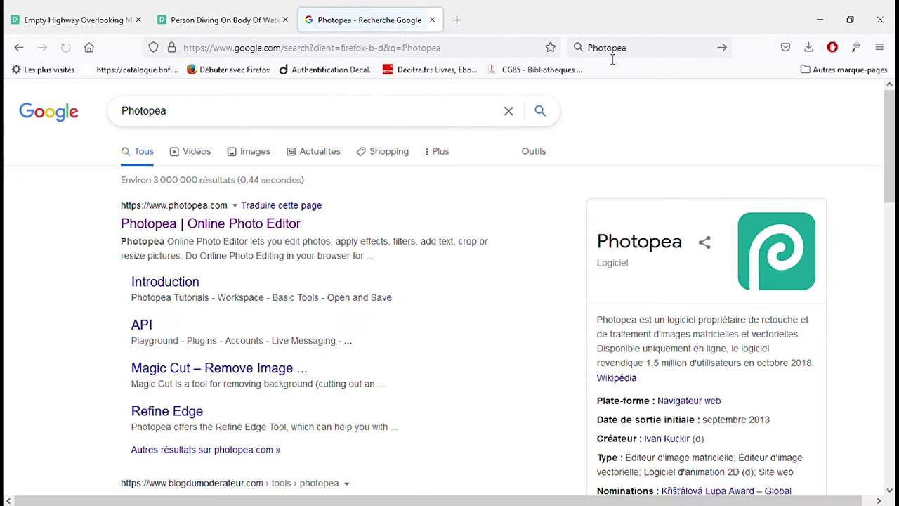
pyautogui.click(186, 225)
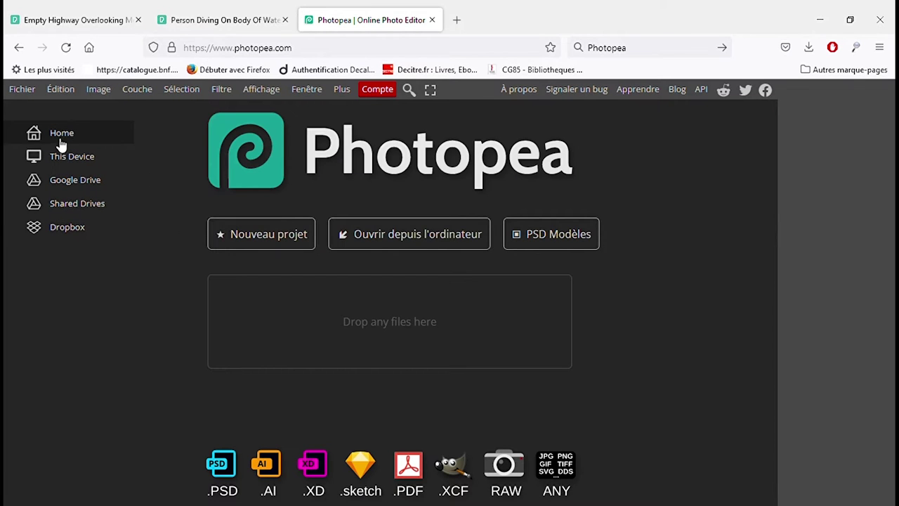
# - Open the downloaded diver photo and the empty highway photo together from the Atelier photmontage folder
pyautogui.click(31, 91)
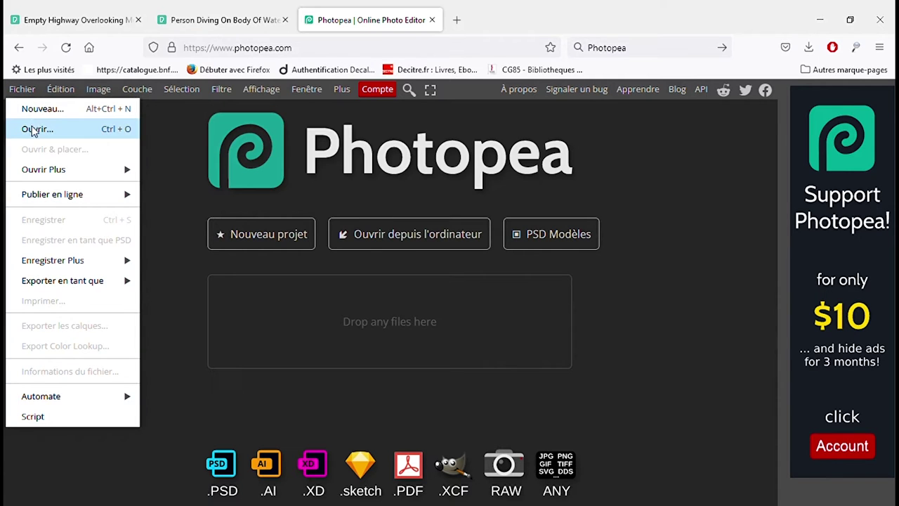
pyautogui.click(33, 128)
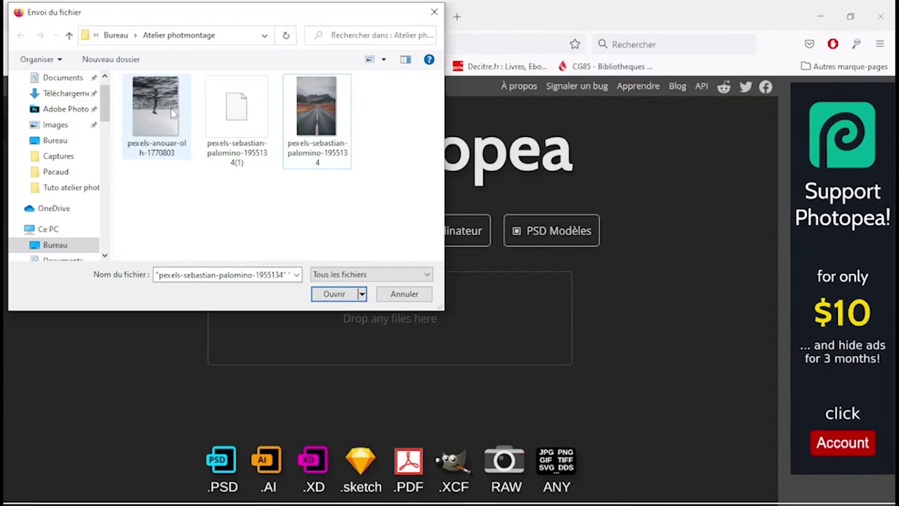
pyautogui.click(169, 115)
pyautogui.keyDown('ctrl'); pyautogui.click(325, 109); pyautogui.keyUp('ctrl')
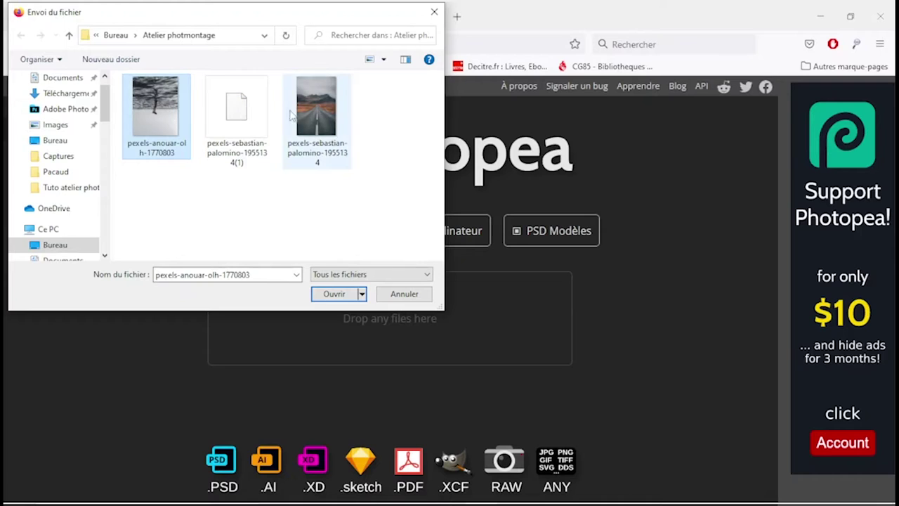
pyautogui.click(332, 295)
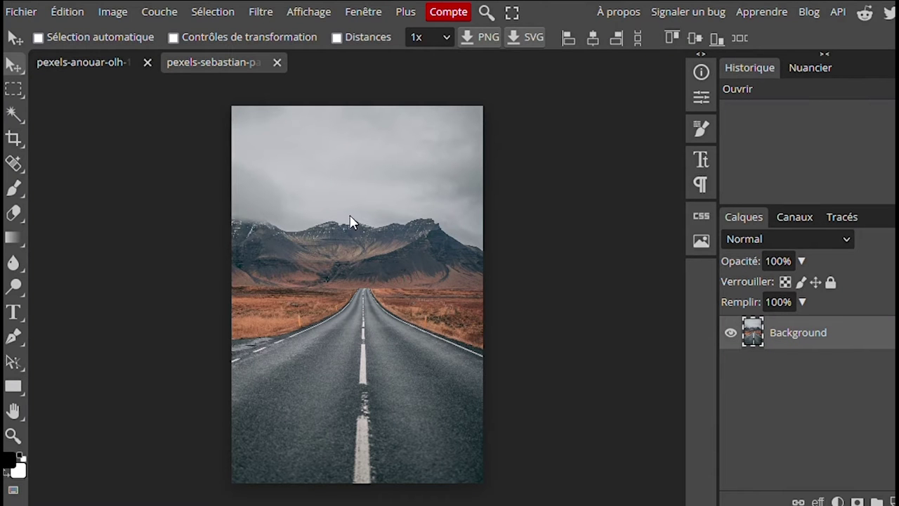
# - Rotate the whole diver image by 180°
pyautogui.click(104, 60)
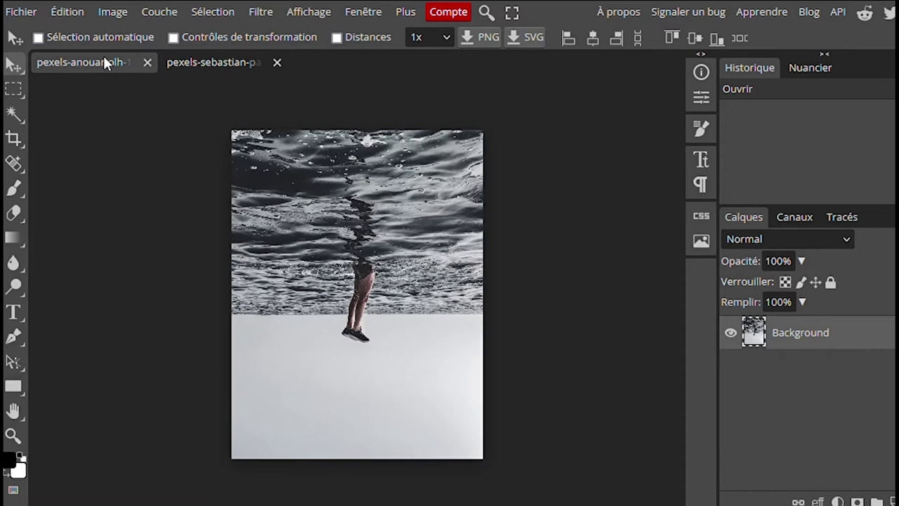
pyautogui.click(208, 61)
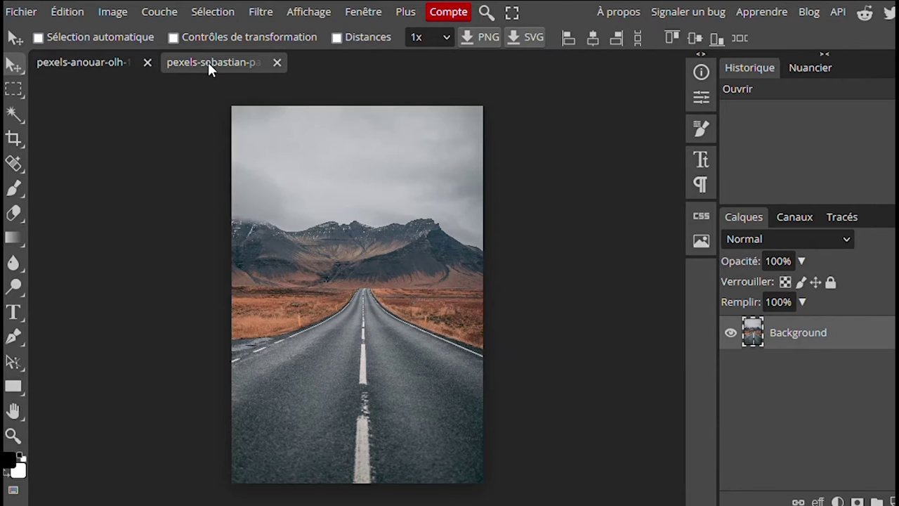
pyautogui.click(90, 61)
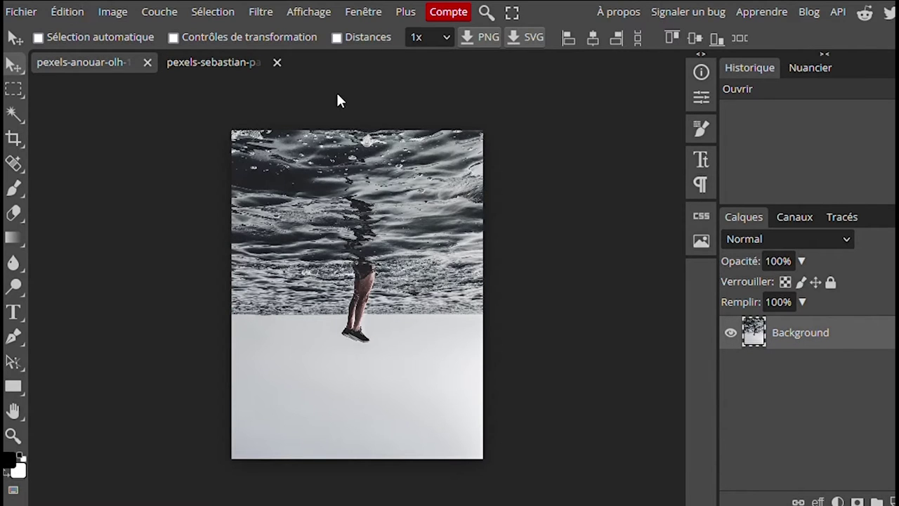
pyautogui.click(119, 15)
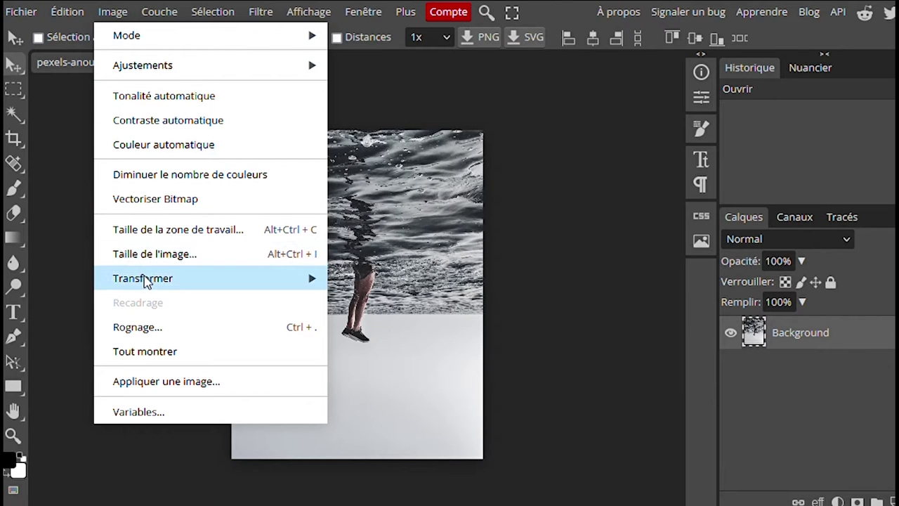
pyautogui.moveTo(146, 281)
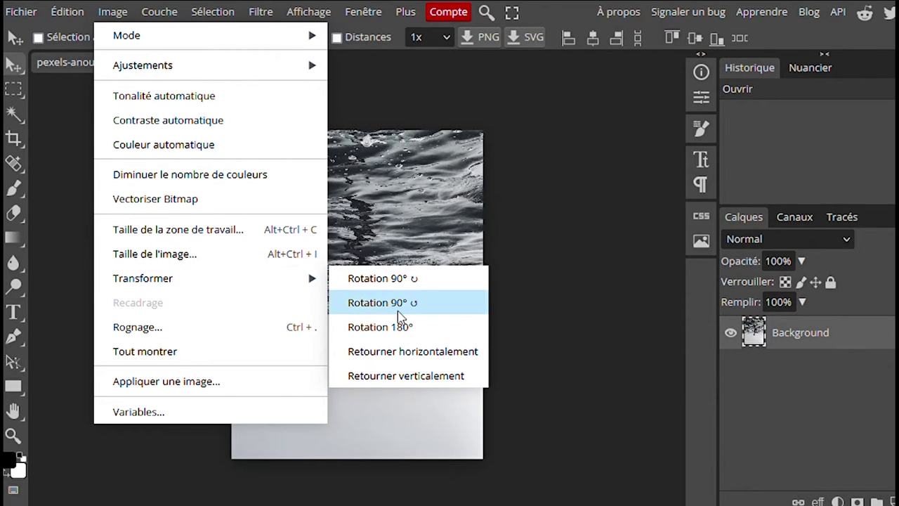
pyautogui.click(397, 335)
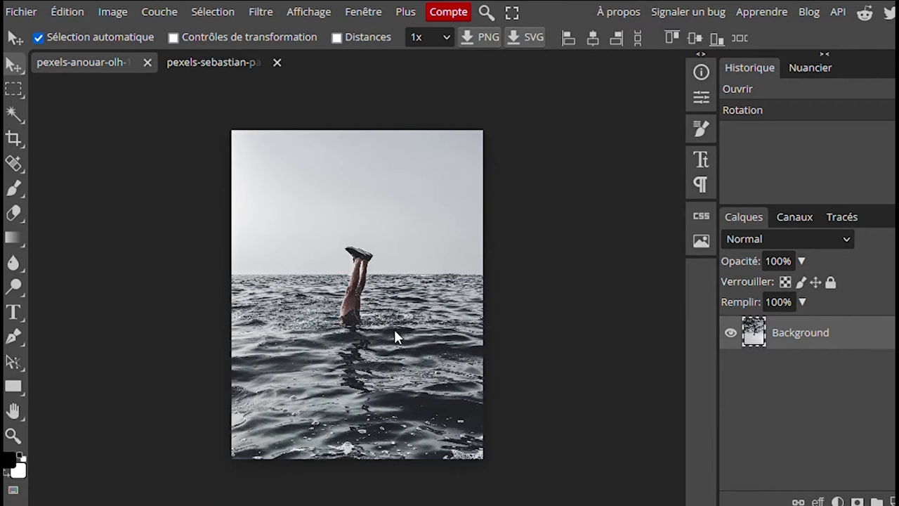
# - Cut out the diver's legs and the surrounding water with Magic Cut, outputting the result as a raster mask
pyautogui.hotkey('ctrl', '+')
pyautogui.hotkey('ctrl', '+')
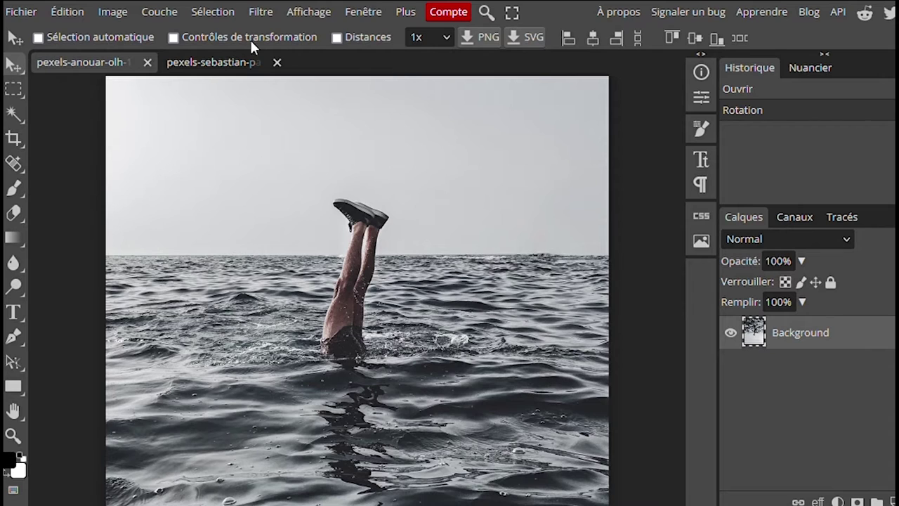
pyautogui.click(224, 21)
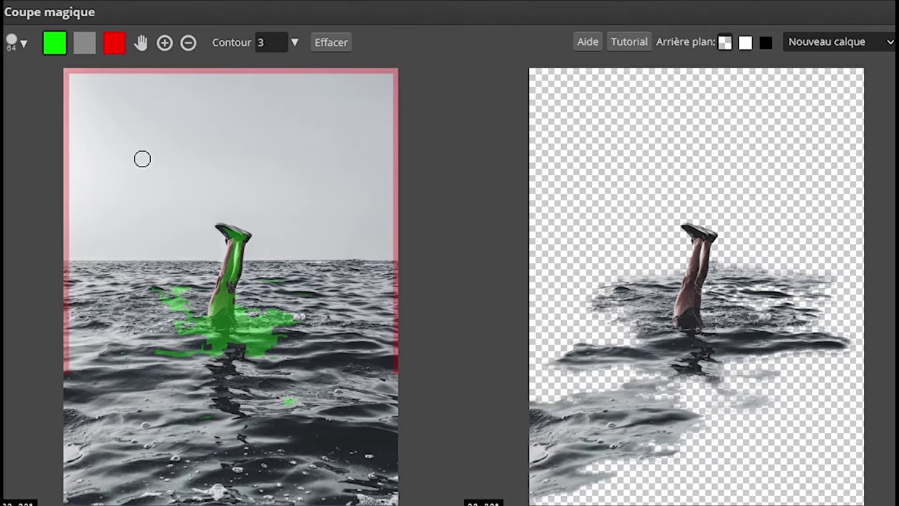
pyautogui.scroll(5, 142, 158)
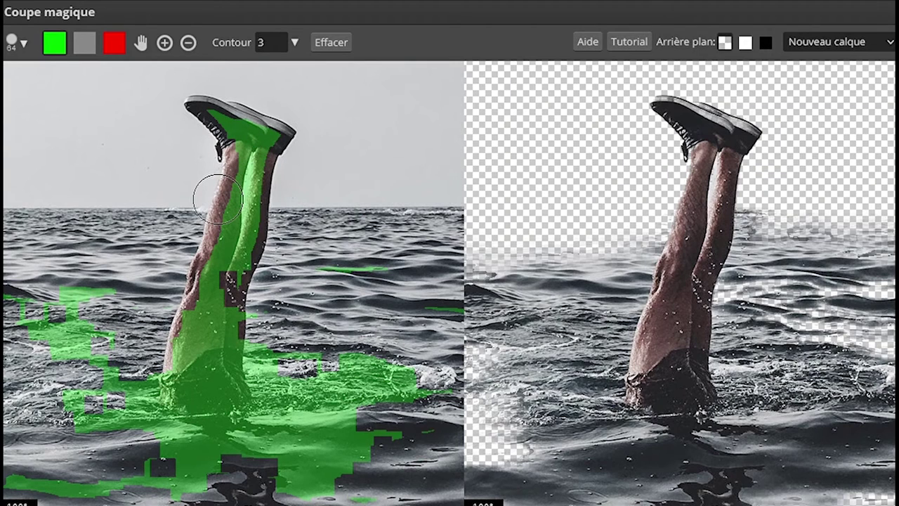
pyautogui.scroll(-5, 218, 199)
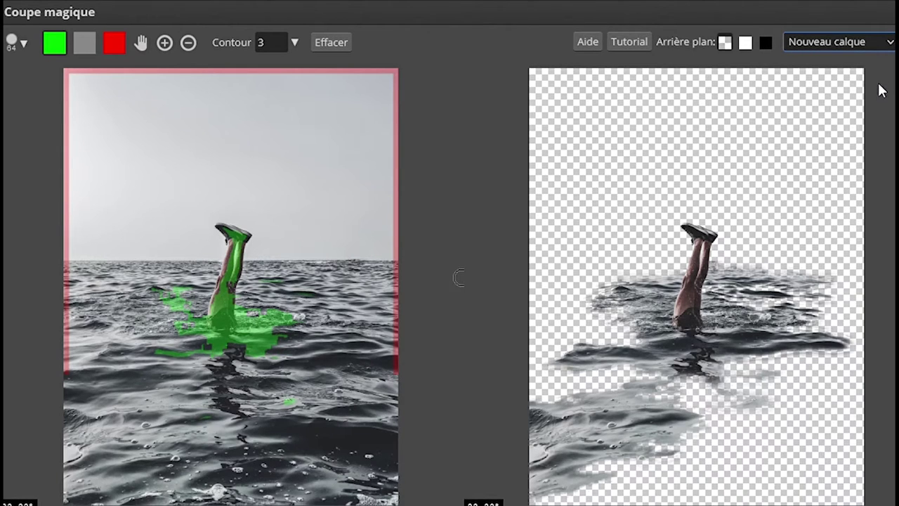
pyautogui.press('Down')
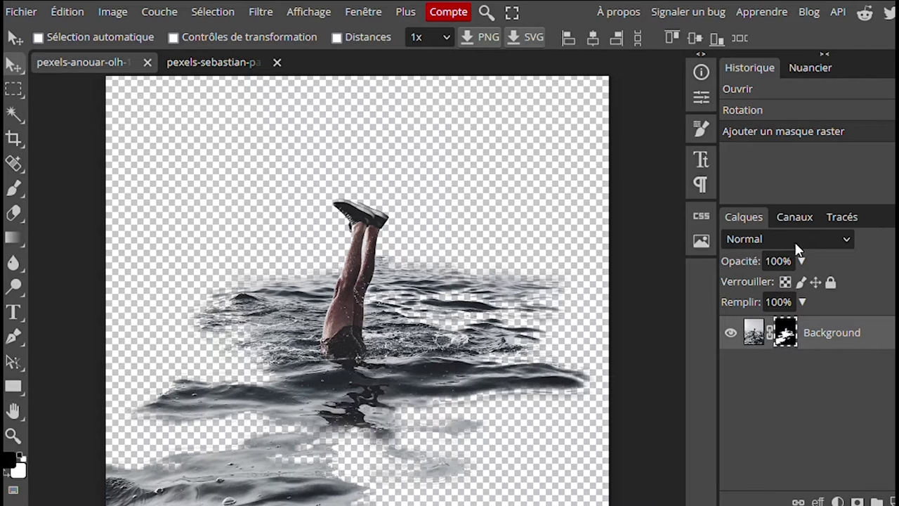
# - Target the diver layer's raster mask and set up the Brush tool with a size of 168 px
pyautogui.click(755, 334)
pyautogui.click(795, 332)
pyautogui.press('ctrl')
pyautogui.hotkey('ctrl', '-')
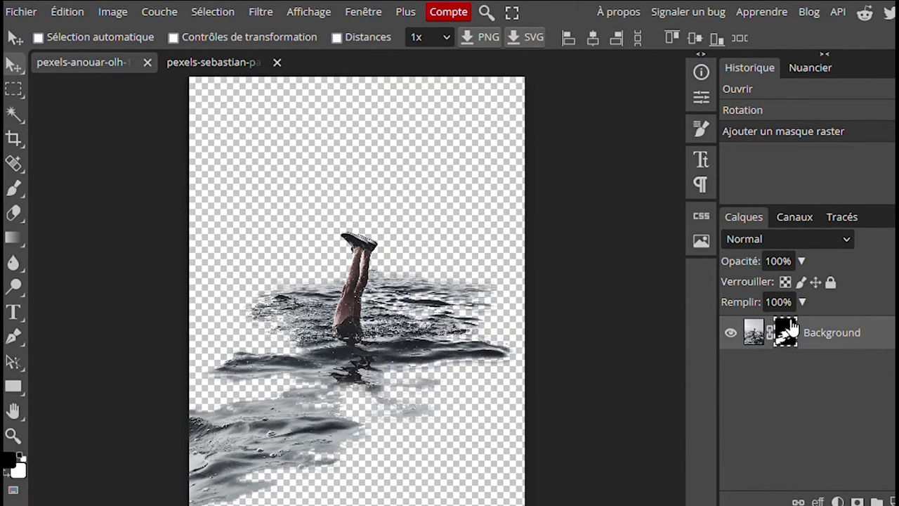
pyautogui.click(15, 190)
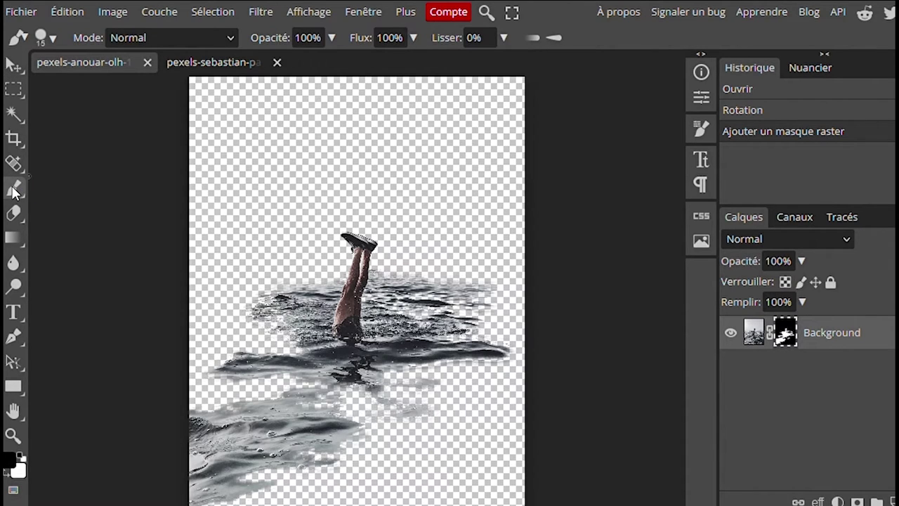
pyautogui.rightClick(199, 180)
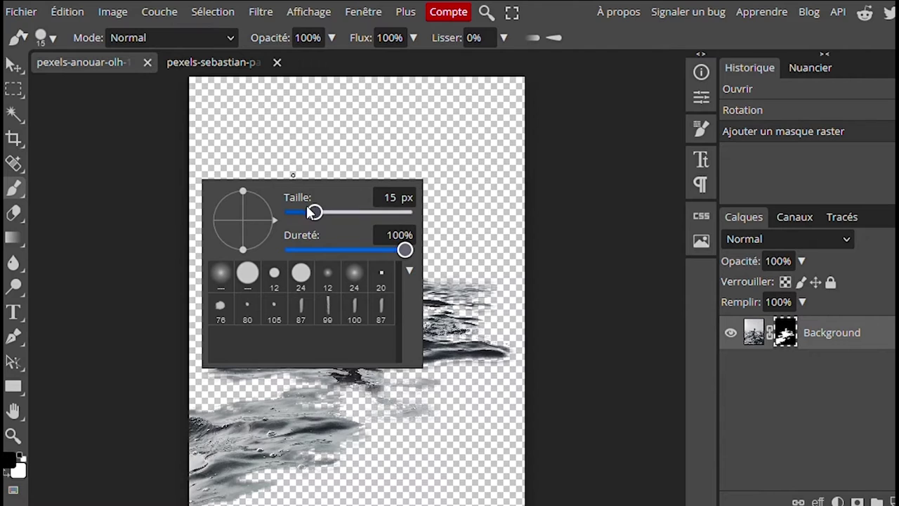
pyautogui.moveTo(314, 212); pyautogui.dragTo(351, 212)
pyautogui.click(336, 211)
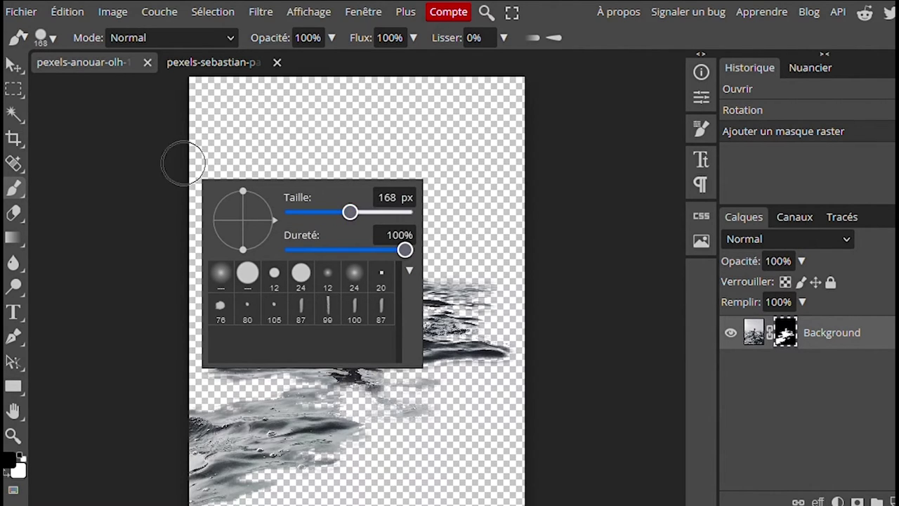
pyautogui.click(130, 163)
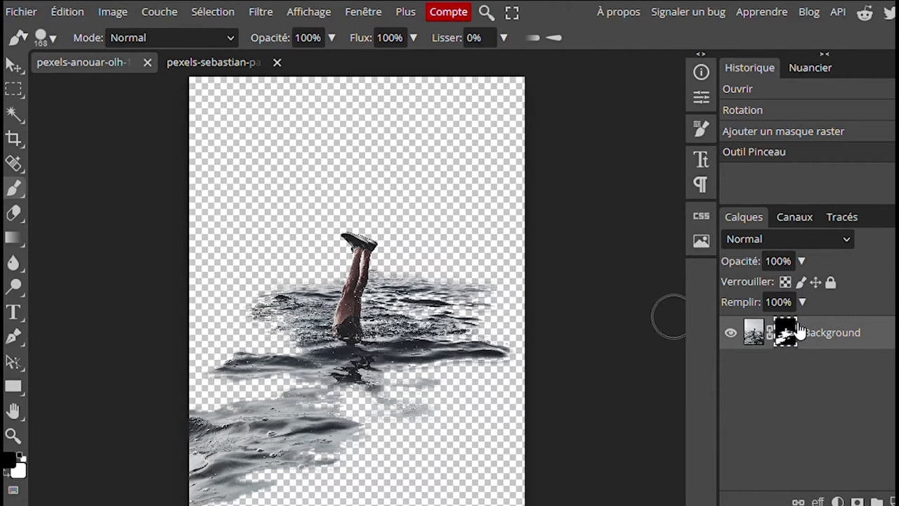
# - Paint white on the raster mask to restore the missing water around and below the diver's legs
pyautogui.click(23, 456)
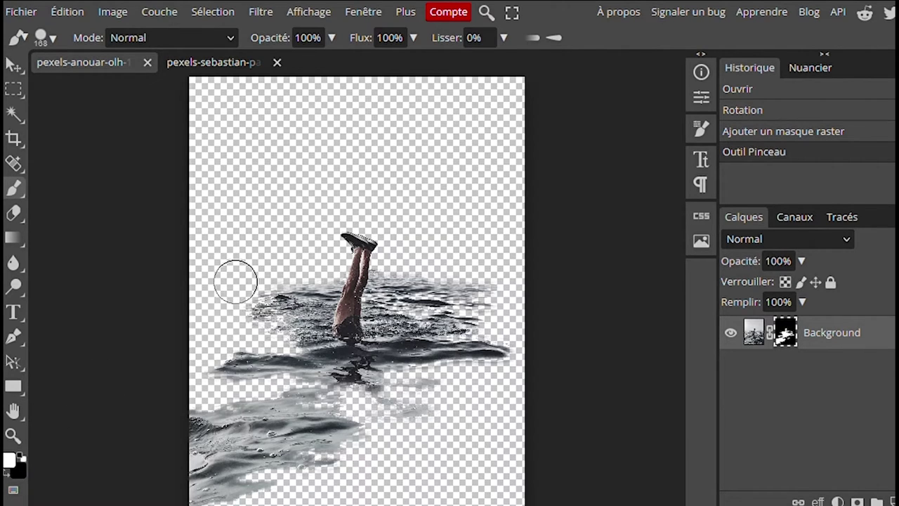
pyautogui.moveTo(261, 292)
pyautogui.mouseDown()
pyautogui.moveTo(269, 314)
pyautogui.moveTo(270, 295)
pyautogui.moveTo(255, 314)
pyautogui.moveTo(262, 319)
pyautogui.moveTo(265, 302)
pyautogui.moveTo(247, 303)
pyautogui.moveTo(244, 319)
pyautogui.moveTo(261, 320)
pyautogui.moveTo(269, 295)
pyautogui.moveTo(274, 338)
pyautogui.mouseUp()
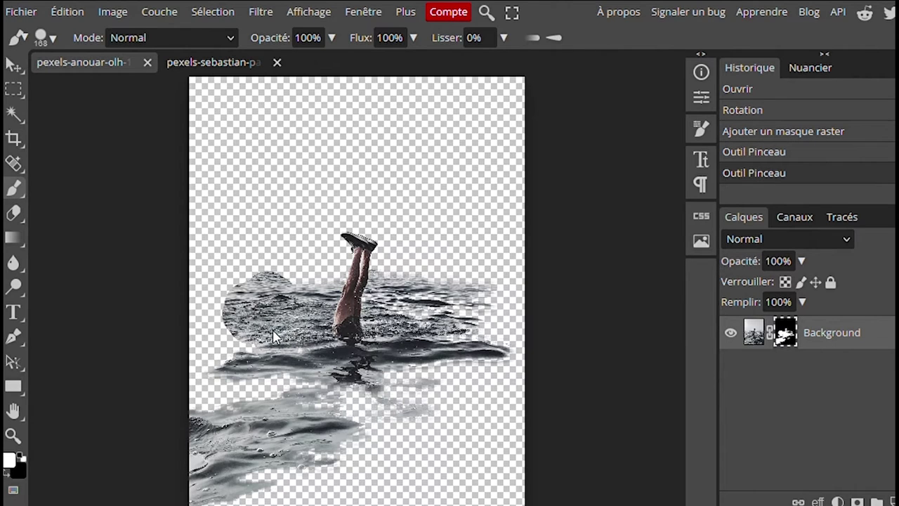
pyautogui.hotkey('ctrl', 'z')
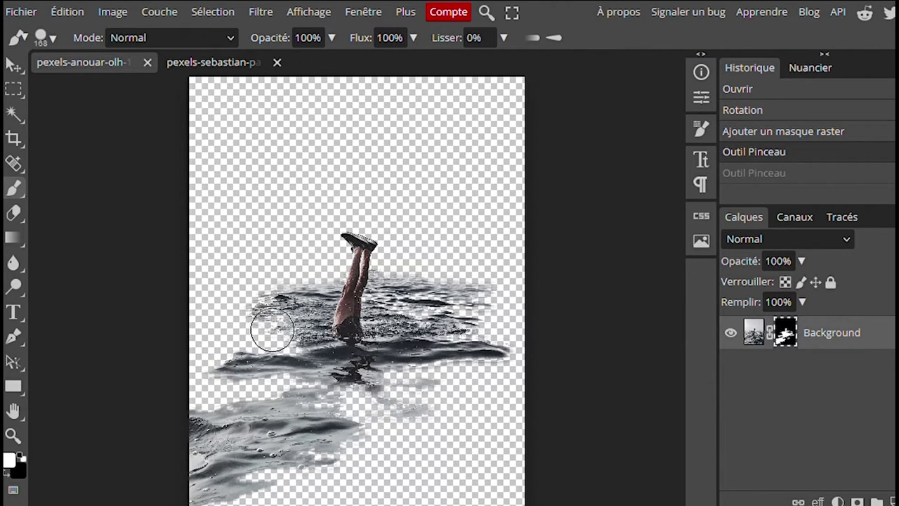
pyautogui.moveTo(285, 325)
pyautogui.mouseDown()
pyautogui.moveTo(203, 326)
pyautogui.moveTo(208, 437)
pyautogui.mouseUp()
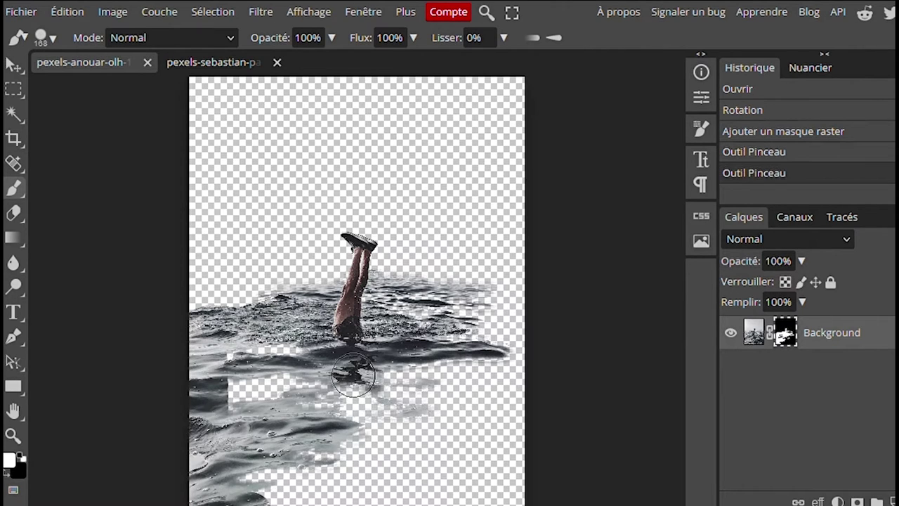
pyautogui.moveTo(268, 495)
pyautogui.mouseDown()
pyautogui.moveTo(526, 492)
pyautogui.moveTo(528, 420)
pyautogui.moveTo(512, 331)
pyautogui.moveTo(498, 312)
pyautogui.moveTo(467, 320)
pyautogui.moveTo(491, 383)
pyautogui.moveTo(485, 484)
pyautogui.mouseUp()
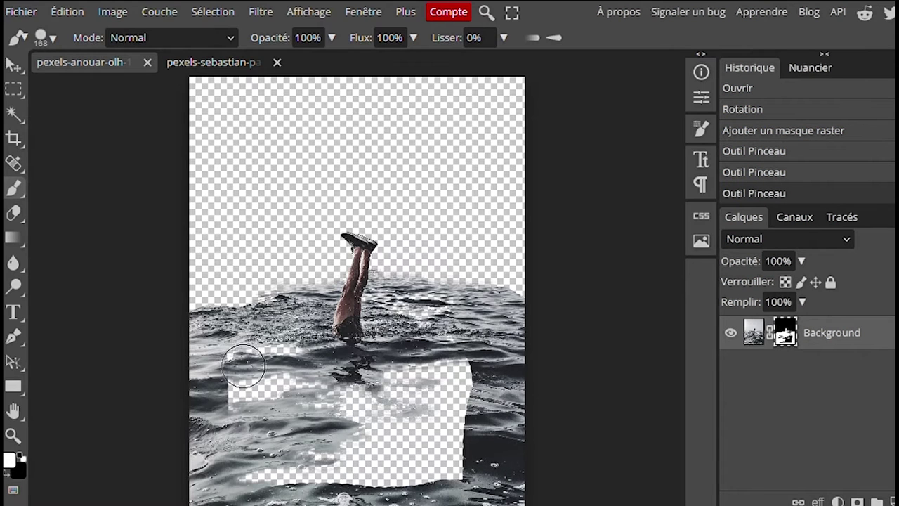
pyautogui.moveTo(246, 366)
pyautogui.mouseDown()
pyautogui.moveTo(359, 361)
pyautogui.moveTo(461, 379)
pyautogui.moveTo(470, 366)
pyautogui.moveTo(447, 475)
pyautogui.moveTo(336, 484)
pyautogui.moveTo(242, 465)
pyautogui.moveTo(230, 394)
pyautogui.moveTo(315, 406)
pyautogui.mouseUp()
pyautogui.moveTo(378, 411)
pyautogui.mouseDown()
pyautogui.moveTo(420, 417)
pyautogui.moveTo(427, 450)
pyautogui.moveTo(409, 459)
pyautogui.moveTo(317, 430)
pyautogui.moveTo(387, 419)
pyautogui.mouseUp()
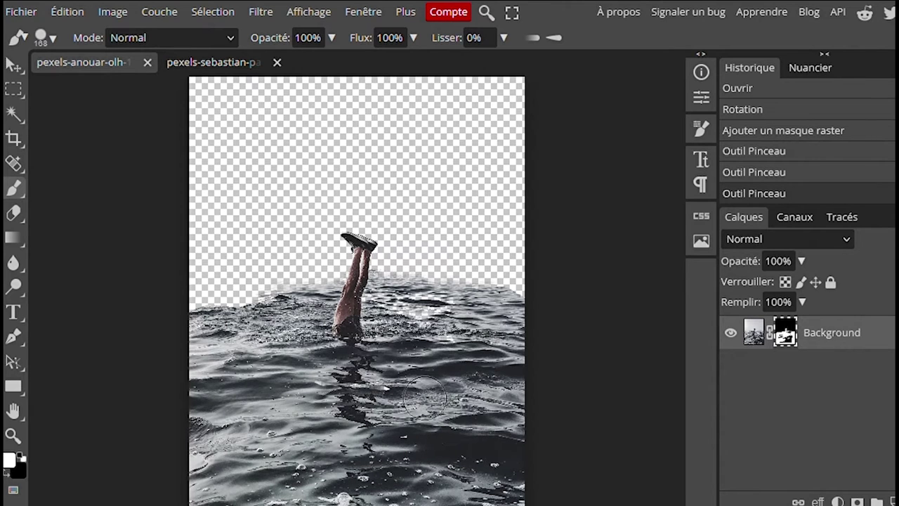
pyautogui.moveTo(307, 385); pyautogui.dragTo(343, 386)
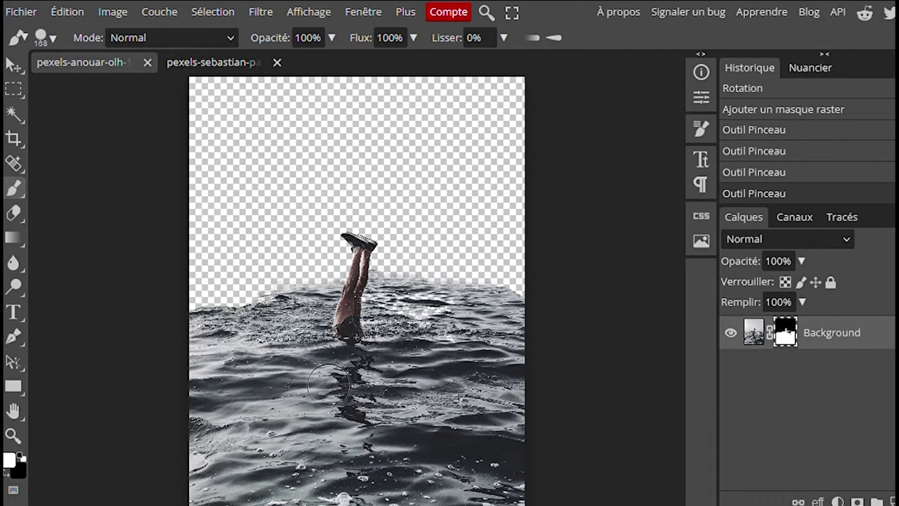
# - Paint white on the diver layer's mask to restore the patchy water beside the legs
pyautogui.moveTo(464, 360); pyautogui.dragTo(436, 325)
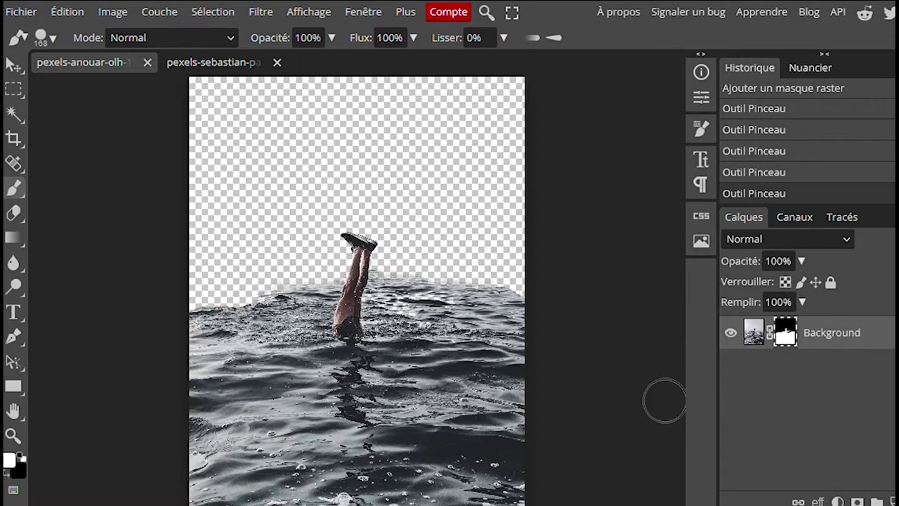
# - Add a new layer, fill it with the custom bright green 3cff00 at 100% opacity, and place it beneath the diver layer
pyautogui.hotkey('ctrl', 'shift', 'n')
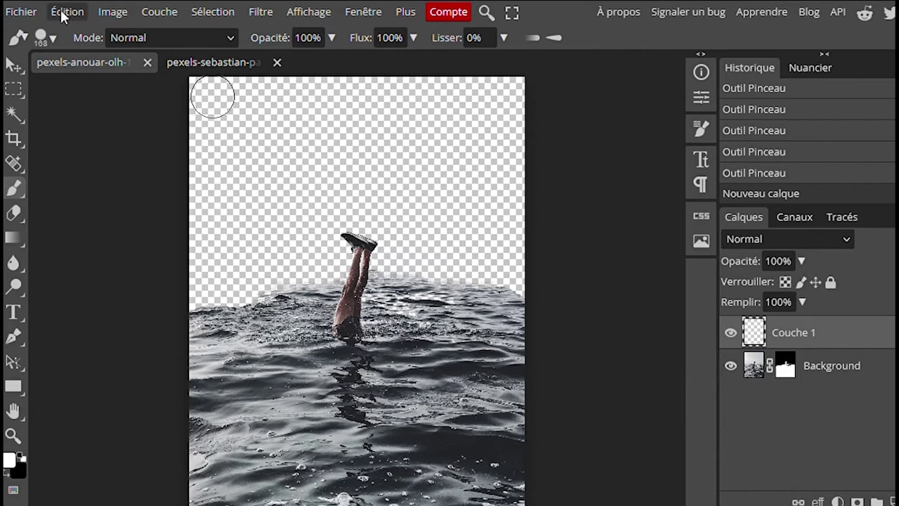
pyautogui.click(79, 17)
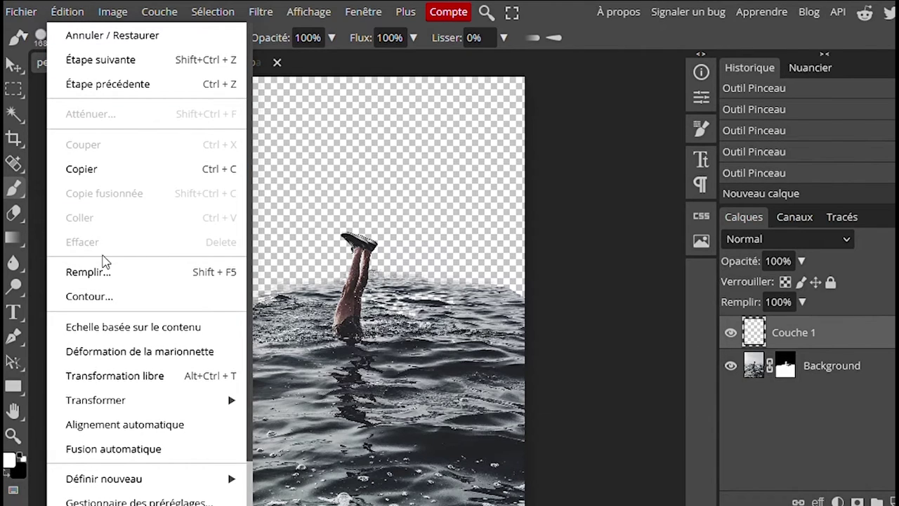
pyautogui.click(104, 277)
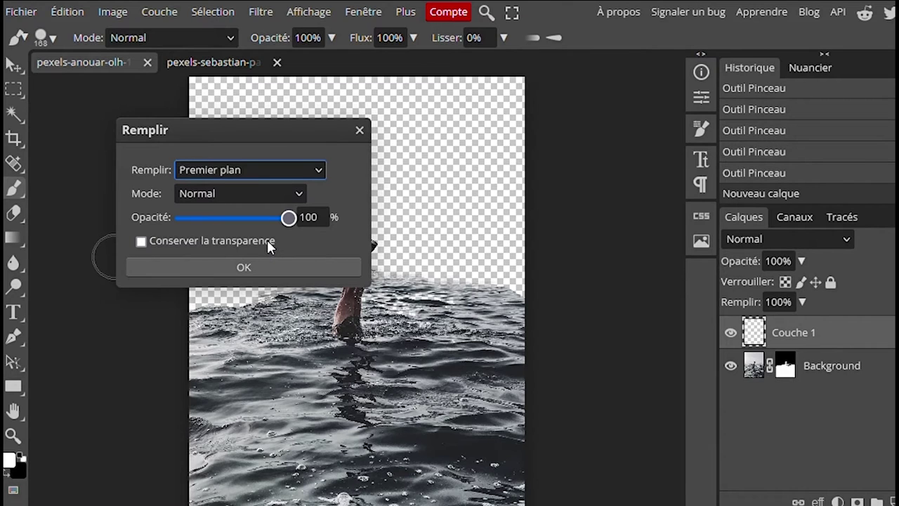
pyautogui.press('Down')
pyautogui.press('Down')
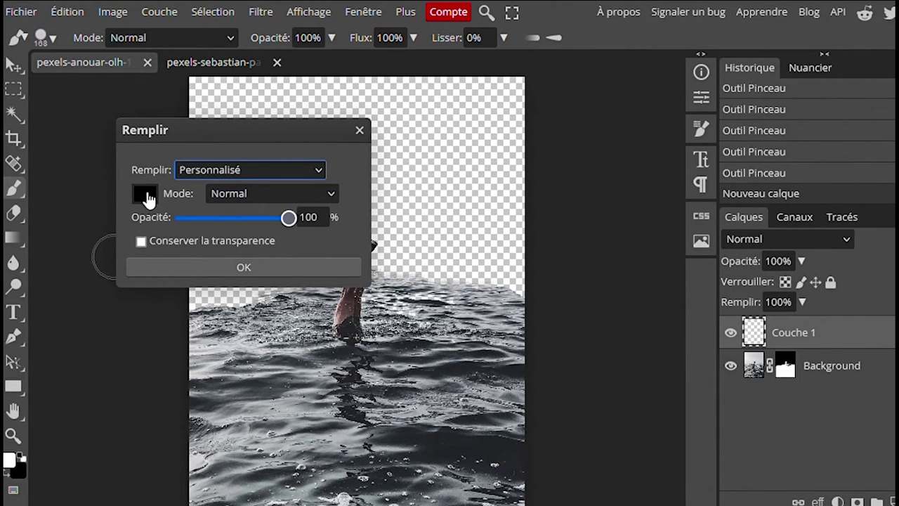
pyautogui.click(146, 195)
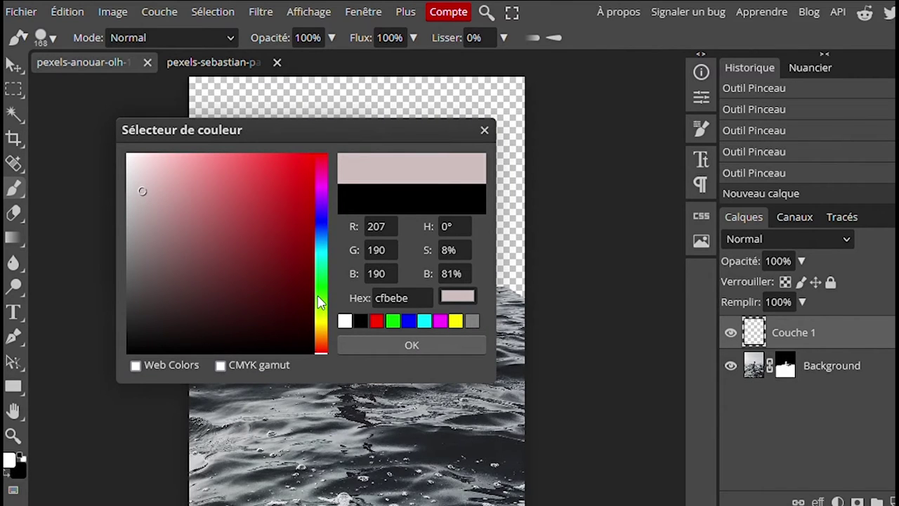
pyautogui.click(320, 301)
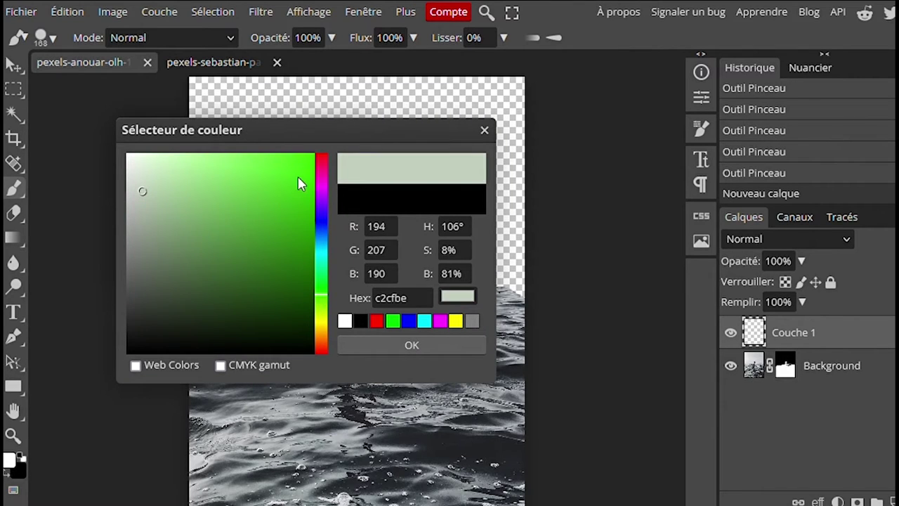
pyautogui.moveTo(300, 184); pyautogui.dragTo(315, 155)
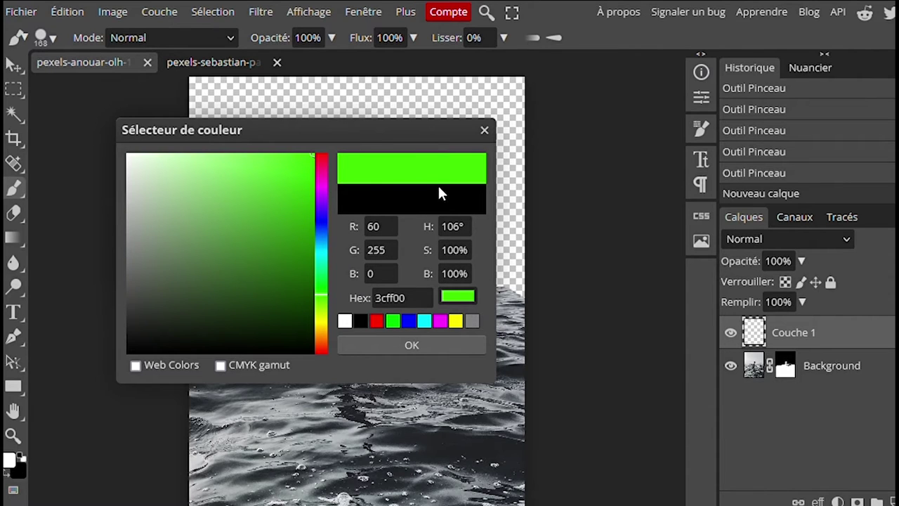
pyautogui.click(418, 342)
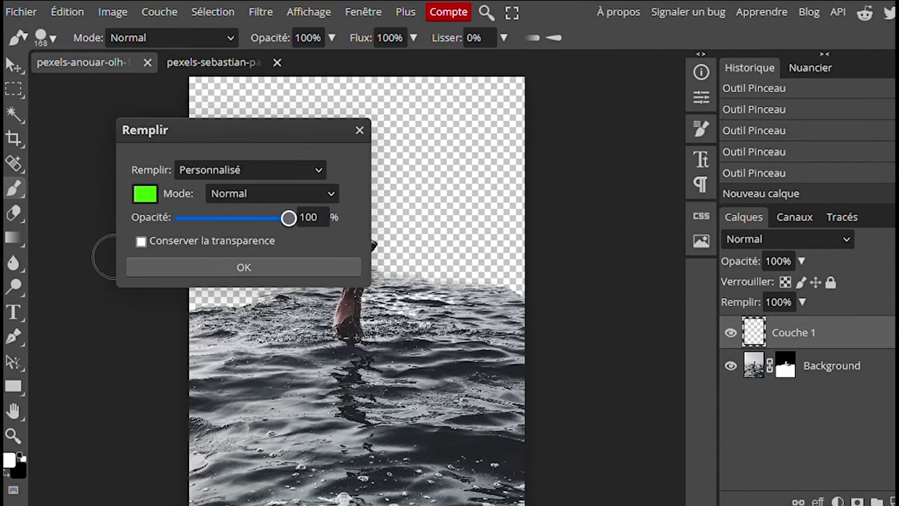
pyautogui.click(312, 269)
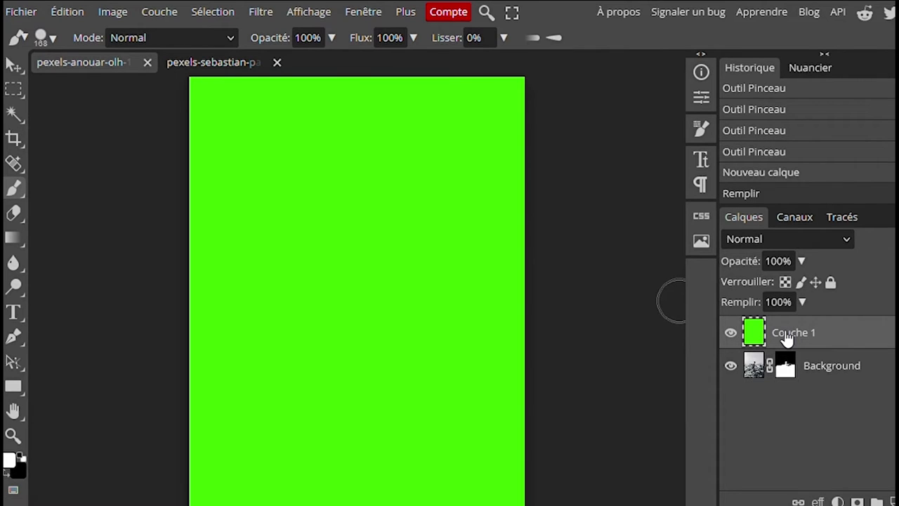
pyautogui.moveTo(785, 338); pyautogui.dragTo(781, 385)
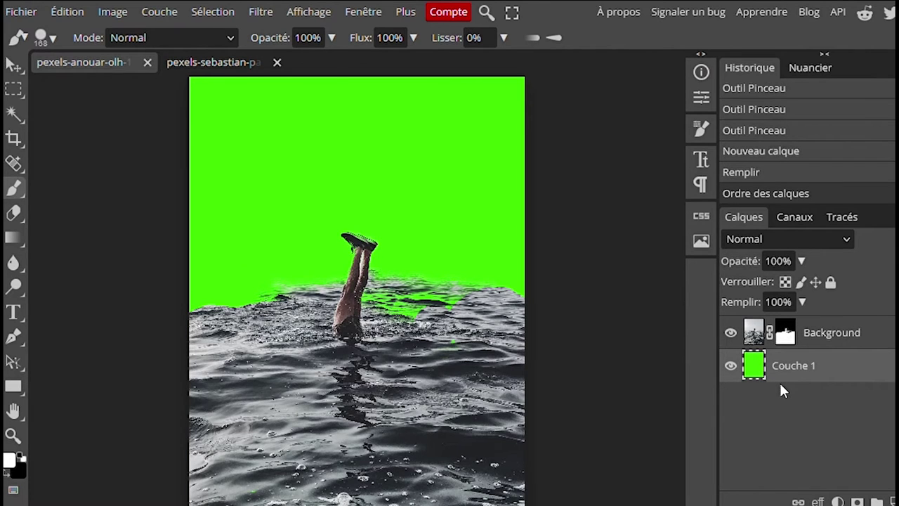
# - Target the diver layer's mask and paint white over the green gaps in the water along the horizon, out to both image edges
pyautogui.hotkey('ctrl', '+')
pyautogui.hotkey('ctrl', '+')
pyautogui.hotkey('ctrl', '+')
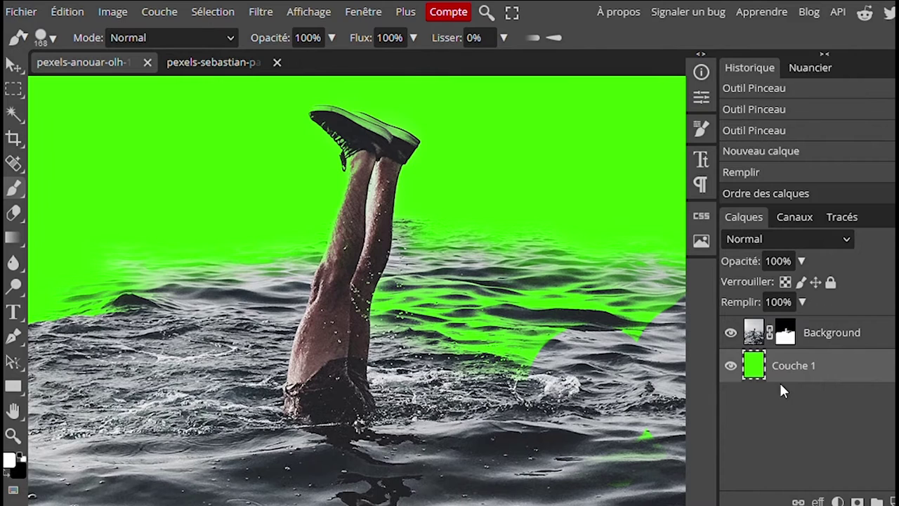
pyautogui.click(785, 333)
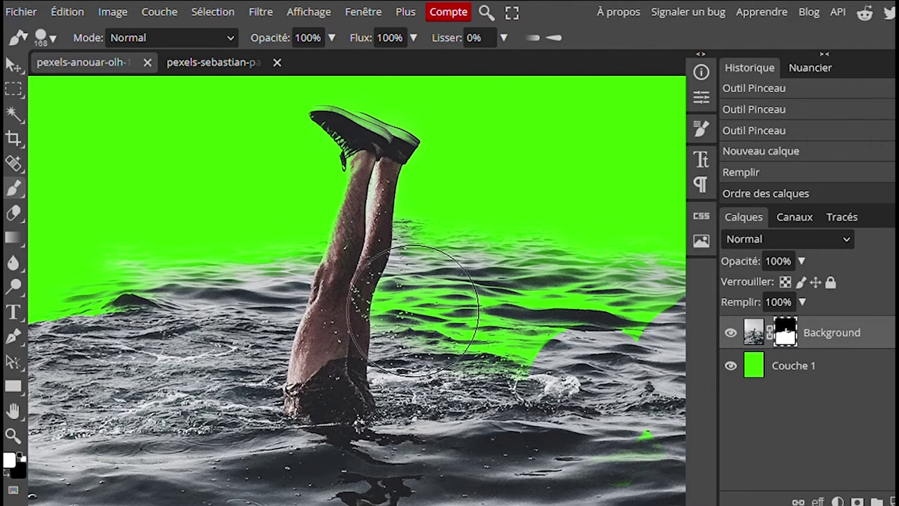
pyautogui.moveTo(410, 315)
pyautogui.mouseDown()
pyautogui.moveTo(641, 316)
pyautogui.moveTo(622, 315)
pyautogui.moveTo(635, 422)
pyautogui.moveTo(283, 327)
pyautogui.moveTo(40, 316)
pyautogui.mouseUp()
pyautogui.hotkey('ctrl', '-')
pyautogui.hotkey('ctrl', '-')
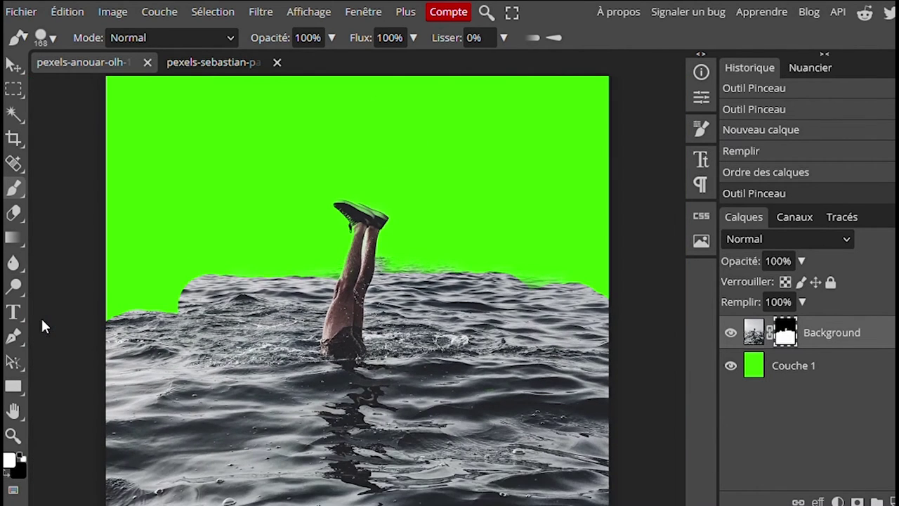
pyautogui.moveTo(95, 321)
pyautogui.mouseDown()
pyautogui.moveTo(184, 314)
pyautogui.moveTo(94, 315)
pyautogui.mouseUp()
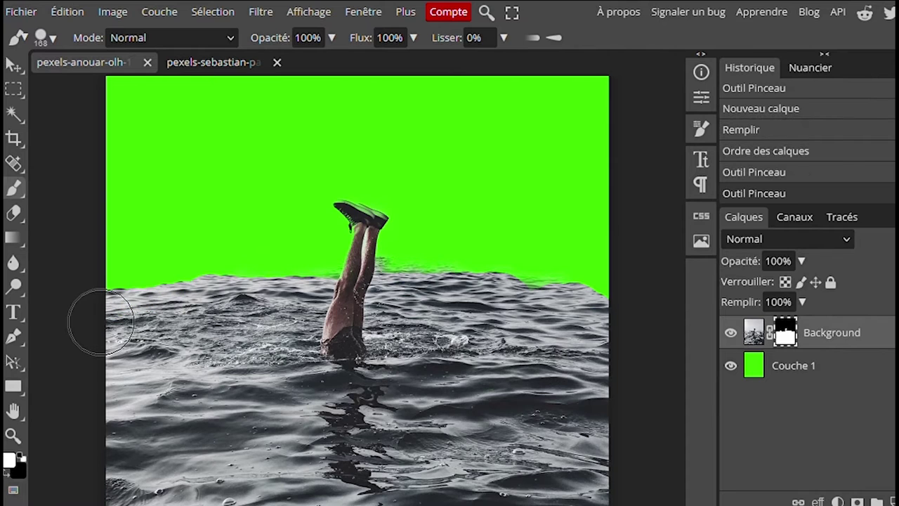
pyautogui.moveTo(522, 330)
pyautogui.mouseDown()
pyautogui.moveTo(547, 318)
pyautogui.moveTo(522, 307)
pyautogui.moveTo(620, 327)
pyautogui.mouseUp()
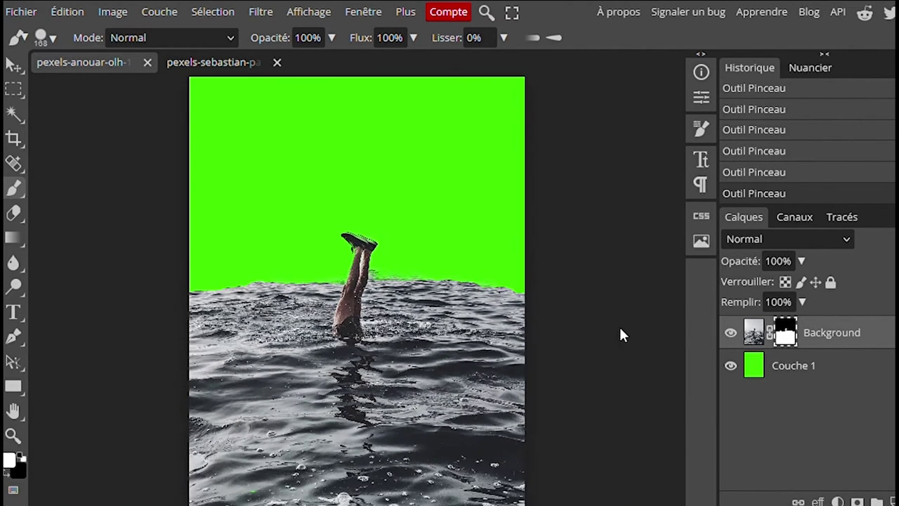
# - Reduce the brush size to 8 px and paint white on the mask over the soles of both shoes to remove the green show-through
pyautogui.hotkey('ctrl', '+')
pyautogui.hotkey('ctrl', '+')
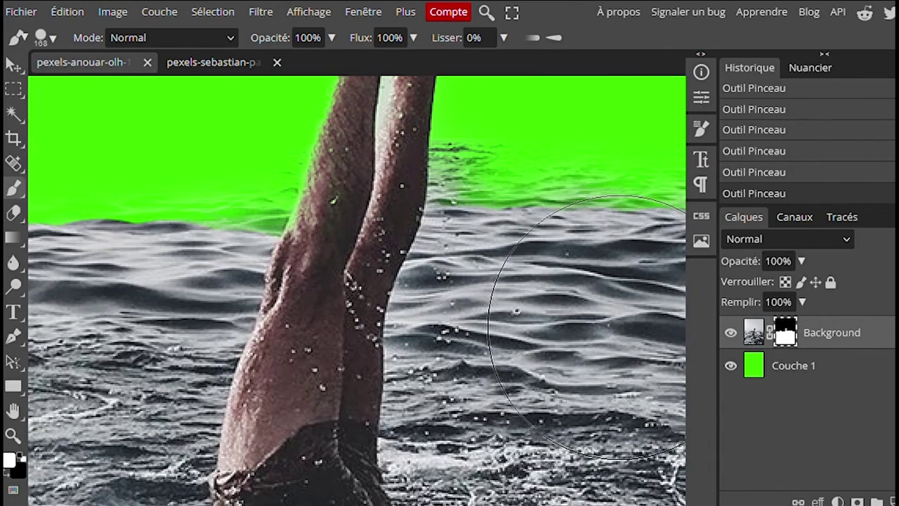
pyautogui.scroll(-1, 589, 327)
pyautogui.scroll(5, 589, 326)
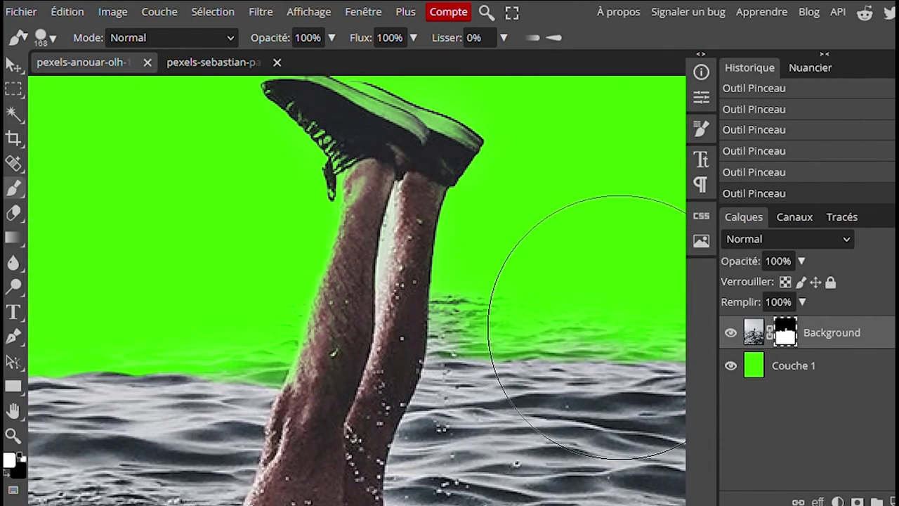
pyautogui.scroll(1, 589, 326)
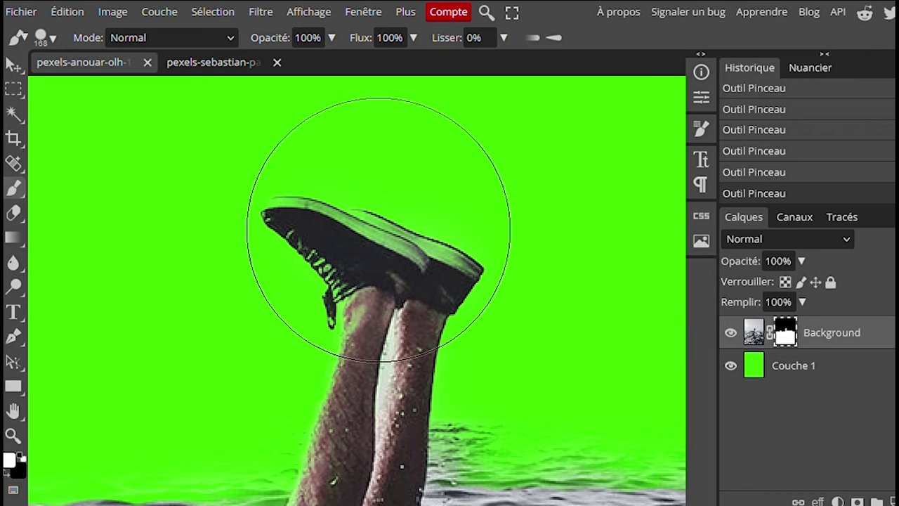
pyautogui.rightClick(379, 236)
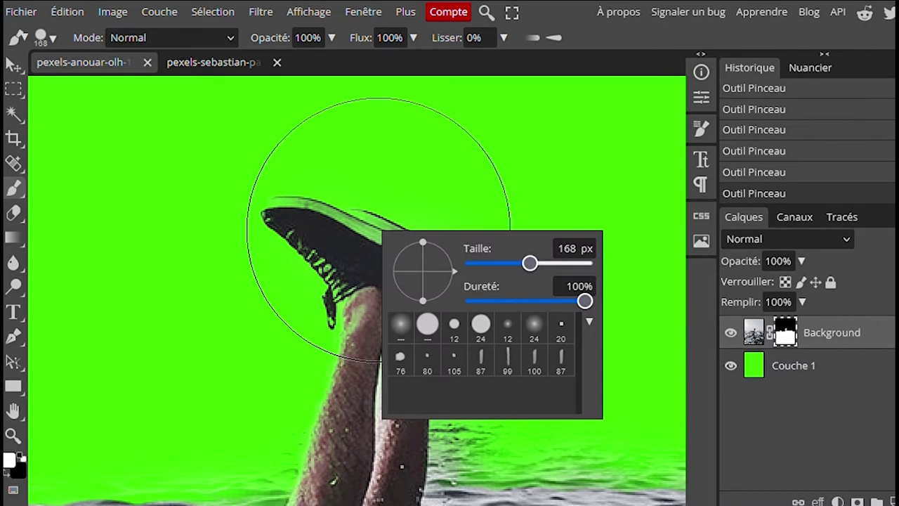
pyautogui.moveTo(476, 263); pyautogui.dragTo(490, 265)
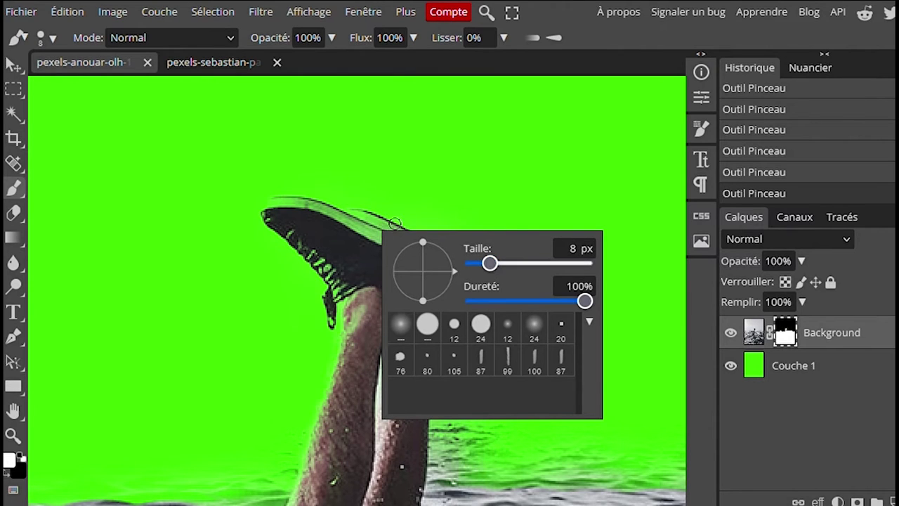
pyautogui.click(362, 229)
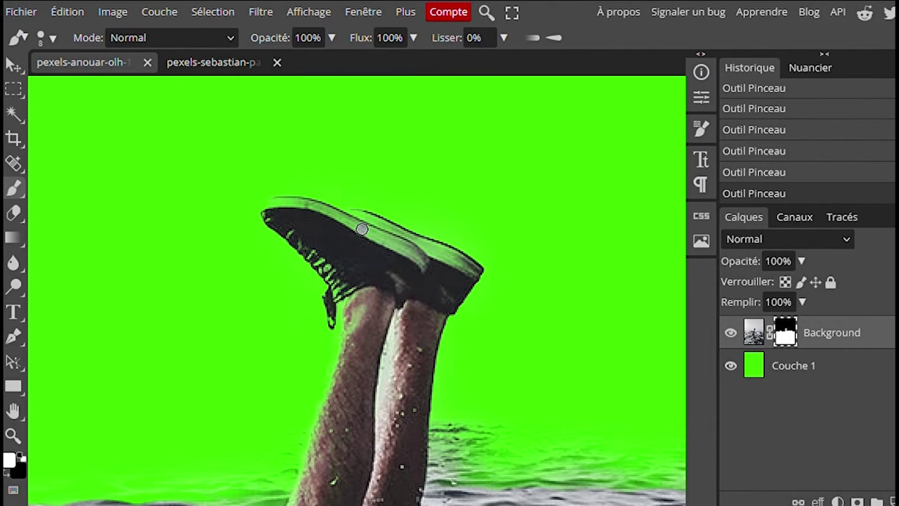
pyautogui.click(362, 229)
pyautogui.moveTo(268, 208)
pyautogui.mouseDown()
pyautogui.moveTo(324, 209)
pyautogui.moveTo(392, 250)
pyautogui.mouseUp()
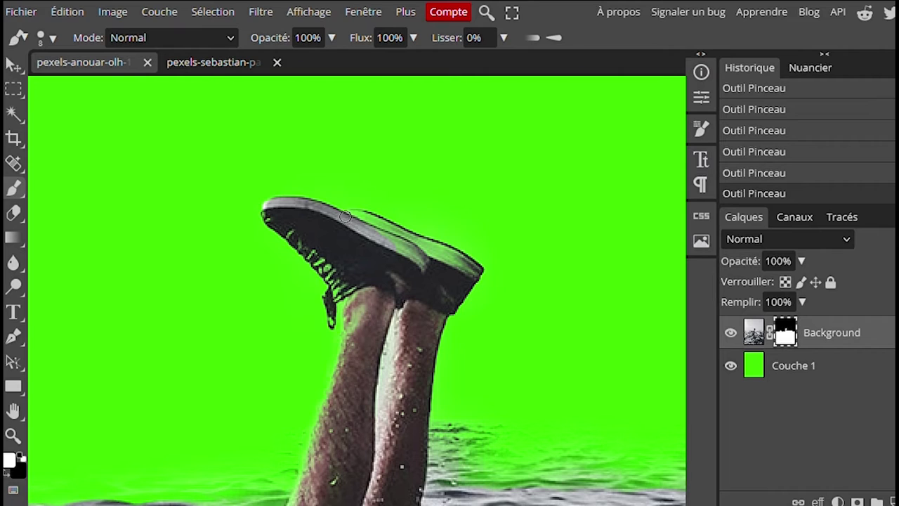
pyautogui.moveTo(358, 216)
pyautogui.mouseDown()
pyautogui.moveTo(462, 260)
pyautogui.moveTo(470, 265)
pyautogui.moveTo(461, 273)
pyautogui.moveTo(473, 278)
pyautogui.moveTo(383, 234)
pyautogui.moveTo(415, 261)
pyautogui.moveTo(401, 251)
pyautogui.mouseUp()
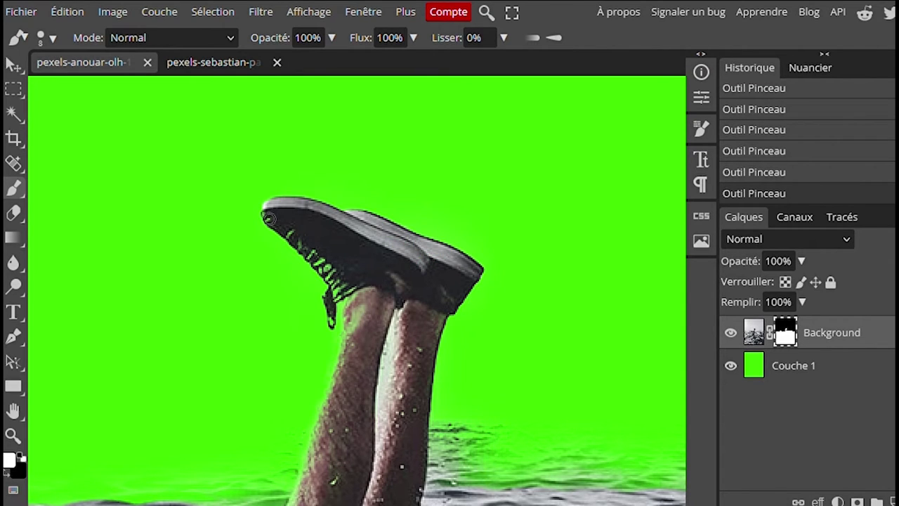
# - Paint white on the mask along the front shoe's laces and the leg's outer edge, undoing the stray dot beside the shoes
pyautogui.moveTo(269, 219)
pyautogui.mouseDown()
pyautogui.moveTo(349, 286)
pyautogui.moveTo(362, 315)
pyautogui.moveTo(345, 282)
pyautogui.mouseUp()
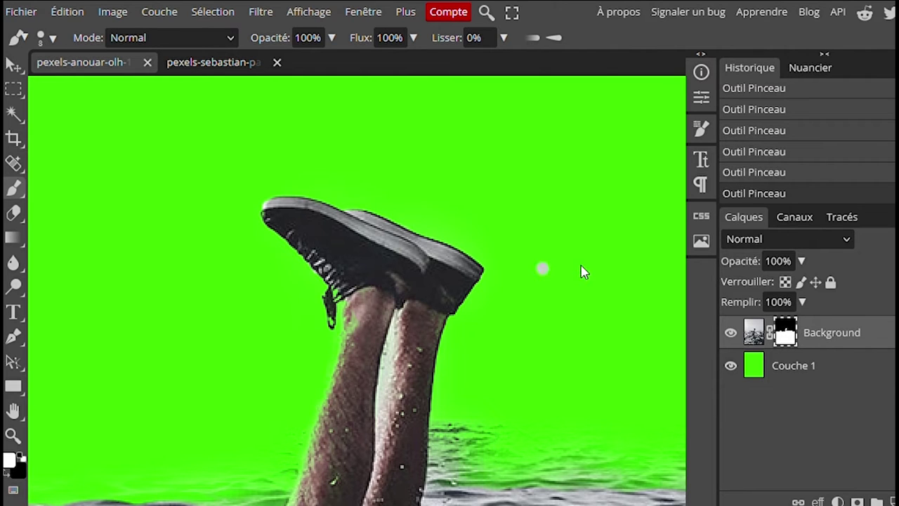
pyautogui.hotkey('ctrl', 'z')
pyautogui.scroll(-5, 565, 263)
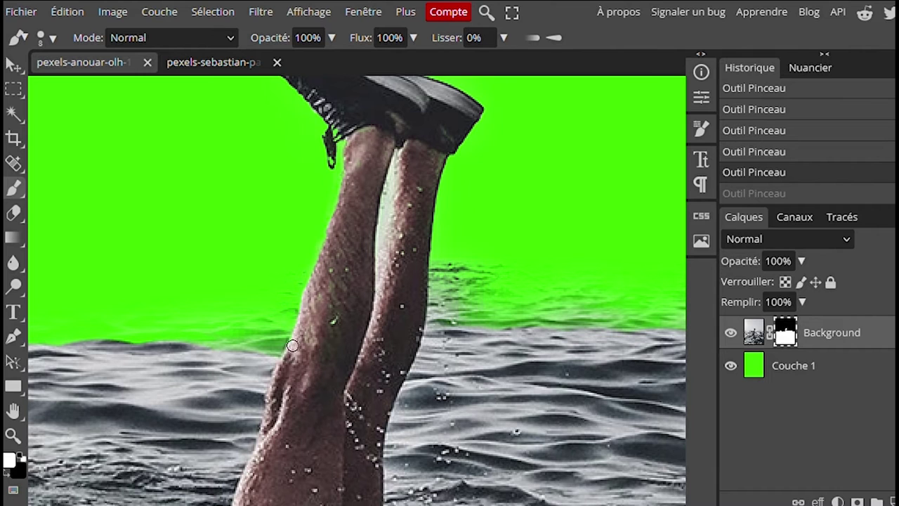
pyautogui.moveTo(294, 342); pyautogui.dragTo(308, 321)
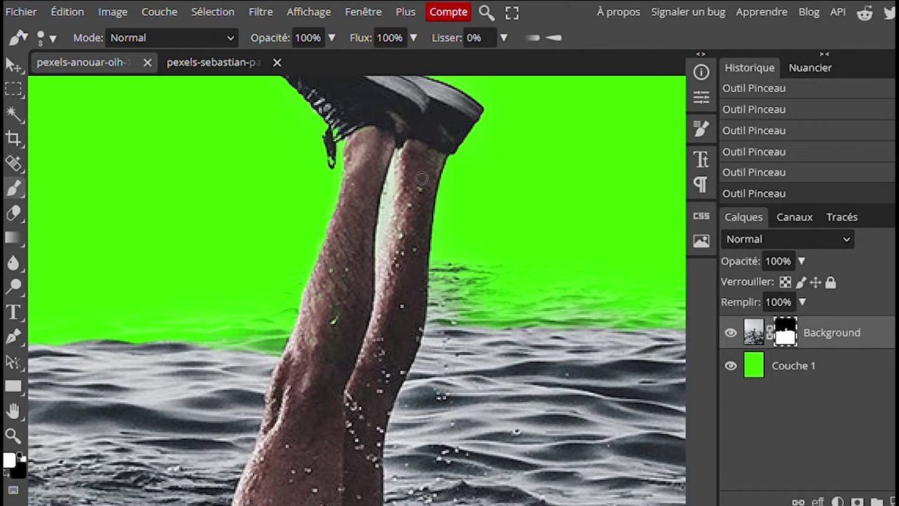
pyautogui.scroll(2, 422, 178)
pyautogui.scroll(-3, 422, 185)
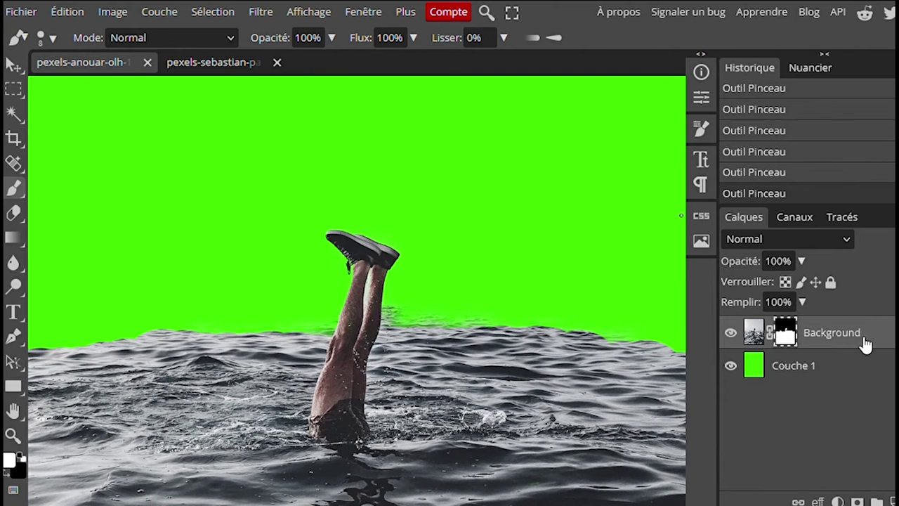
# - Hide the green fill layer and bring the whole cutout into view
pyautogui.click(731, 366)
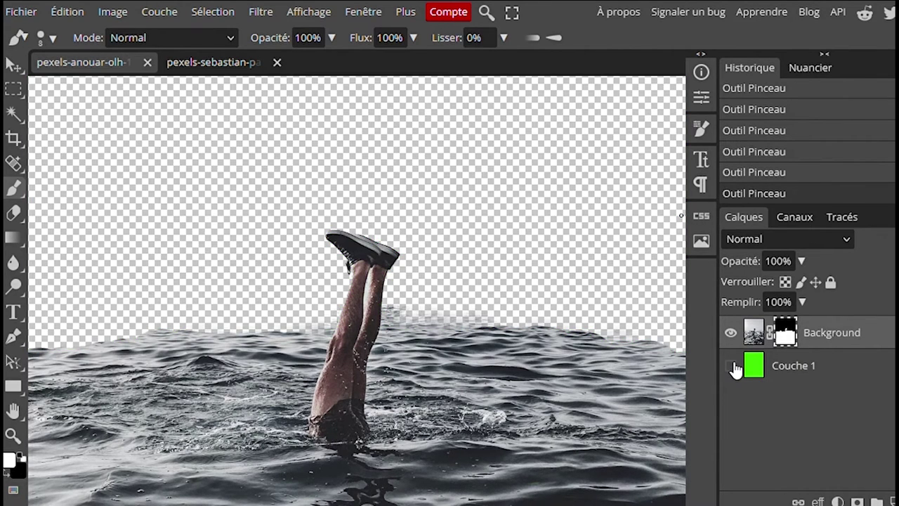
pyautogui.hotkey('ctrl', '-')
pyautogui.hotkey('ctrl', '-')
pyautogui.hotkey('ctrl', '-')
pyautogui.hotkey('ctrl', '-')
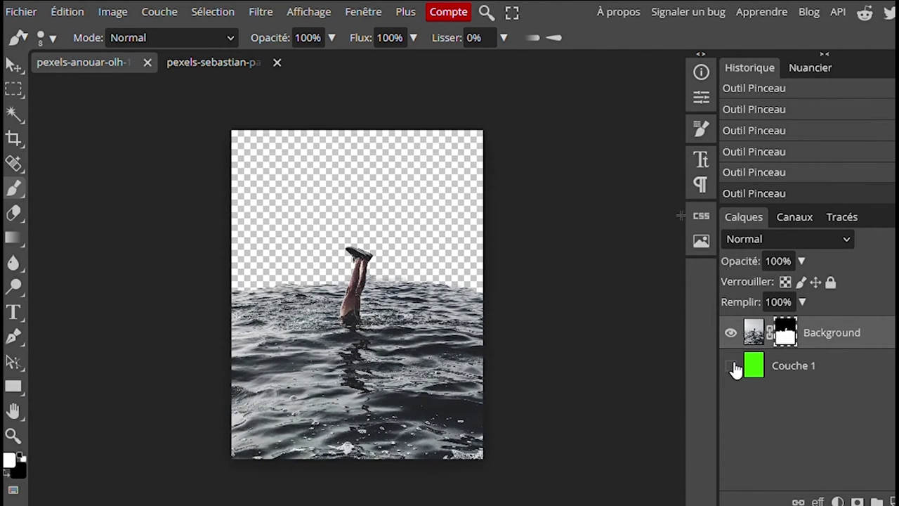
# - Duplicate the masked diver layer into the highway photo document, above the road image
pyautogui.click(764, 332)
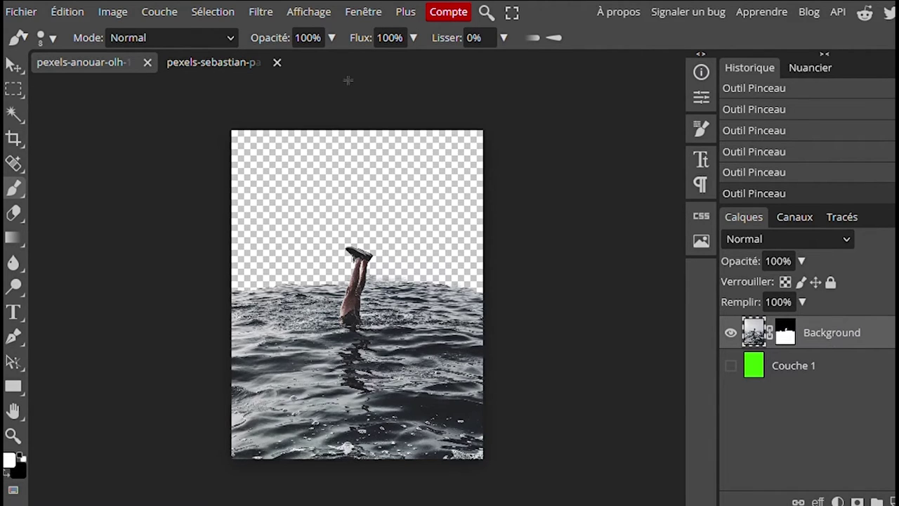
pyautogui.click(209, 61)
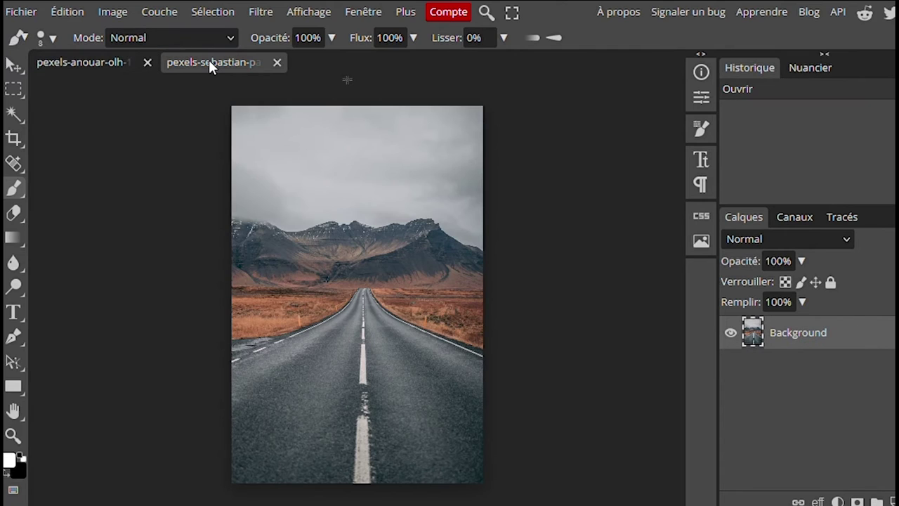
pyautogui.click(80, 60)
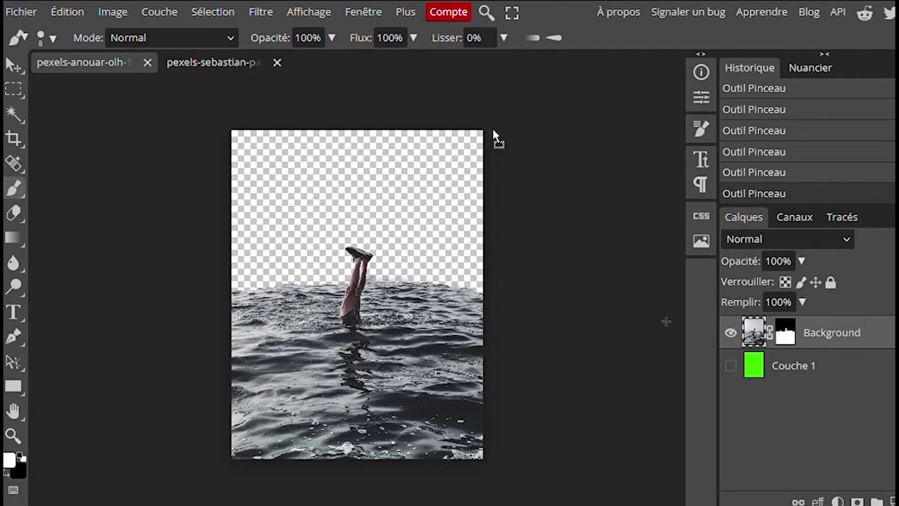
pyautogui.moveTo(493, 129); pyautogui.dragTo(216, 61)
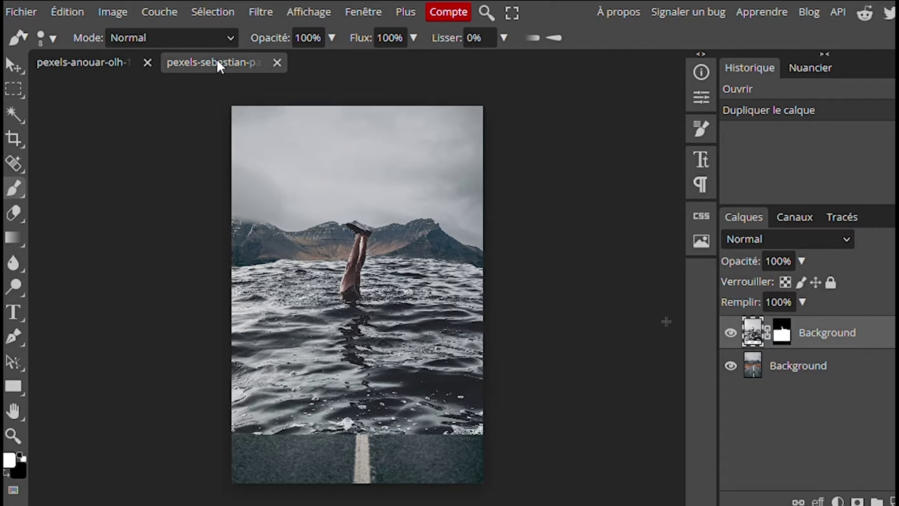
# - Rename the masked diver layer as "plongeur"
pyautogui.click(11, 63)
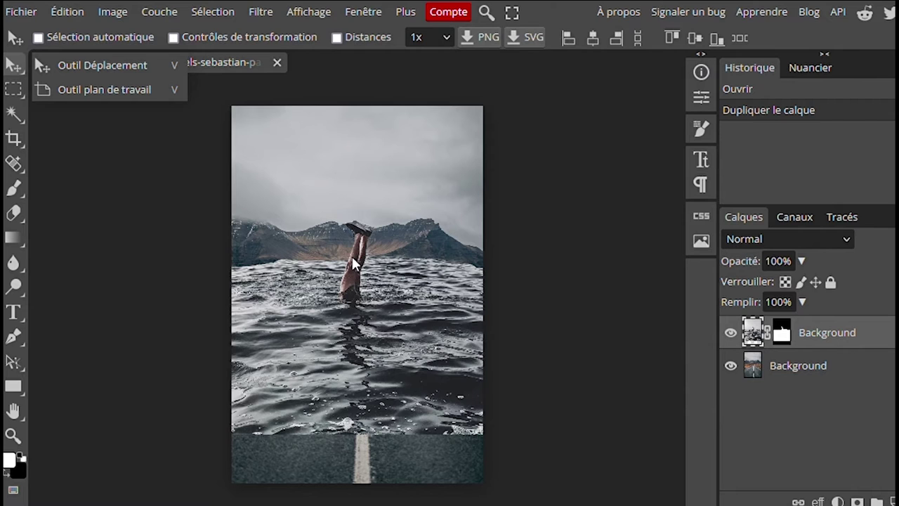
pyautogui.hotkey('ctrl', '+')
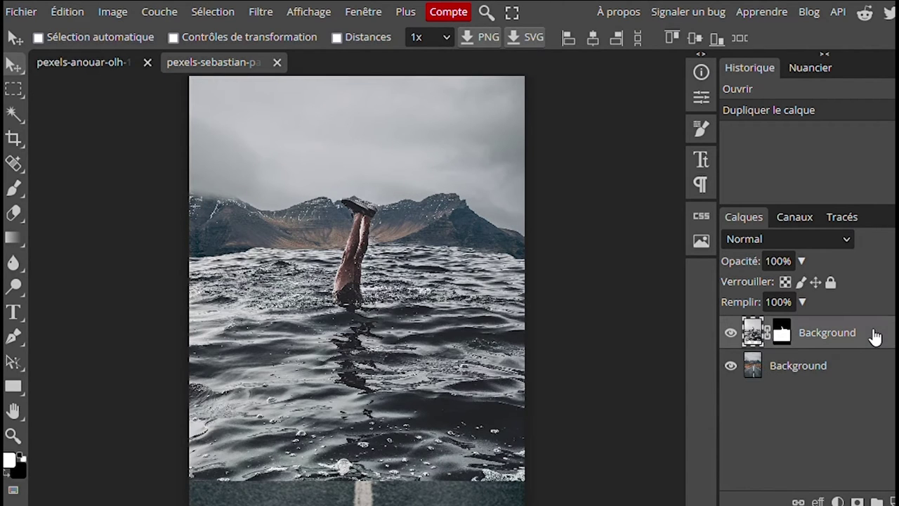
pyautogui.doubleClick(827, 333)
pyautogui.write('plongeur')
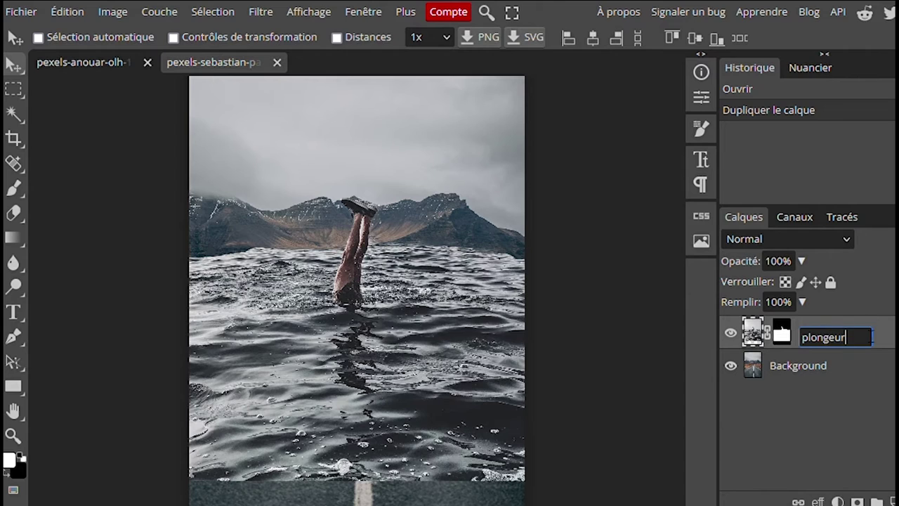
pyautogui.click(883, 338)
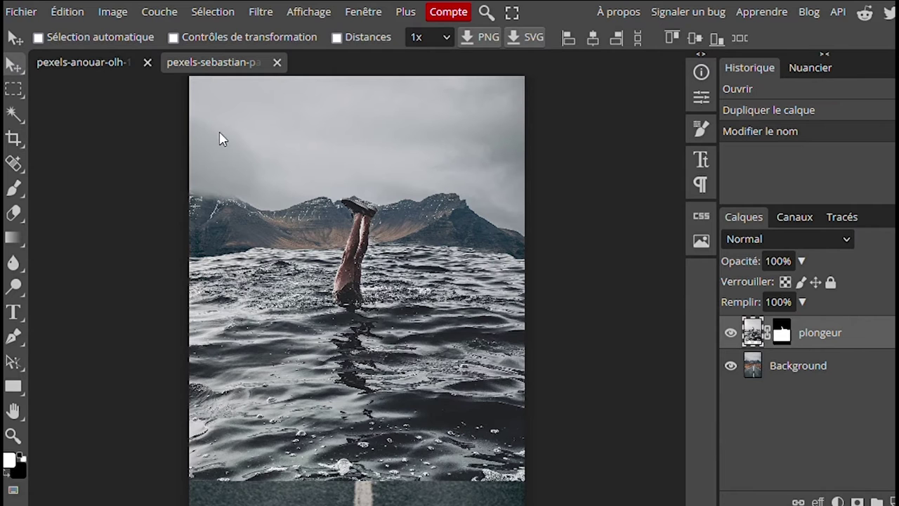
# - Move the diver layer down so the legs rise where the road vanishes and the water covers the road
pyautogui.moveTo(356, 238); pyautogui.dragTo(358, 291)
pyautogui.scroll(2, 358, 292)
pyautogui.scroll(3, 358, 288)
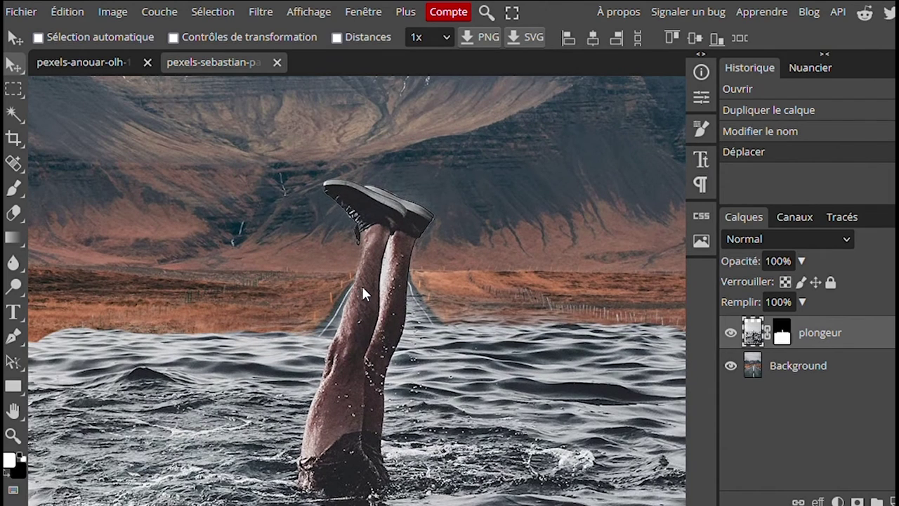
pyautogui.moveTo(362, 294); pyautogui.dragTo(362, 287)
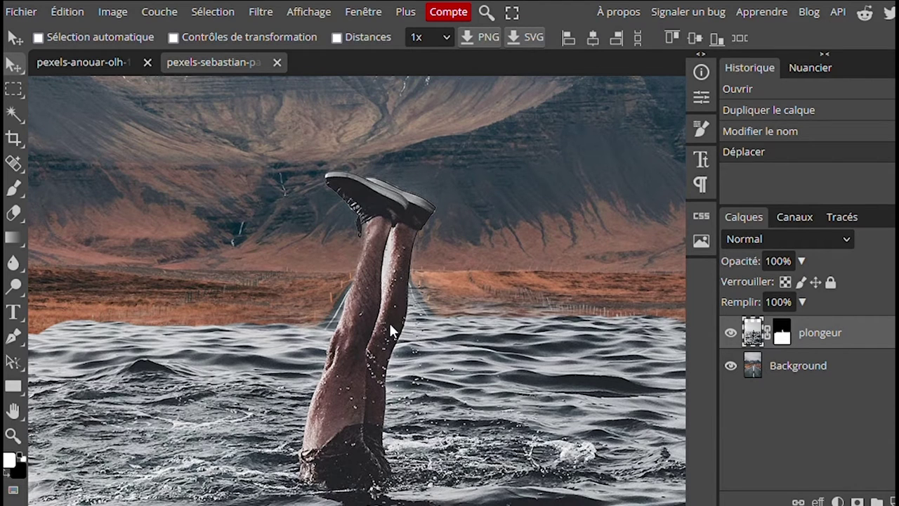
pyautogui.press('ctrl')
pyautogui.scroll(-2, 386, 325)
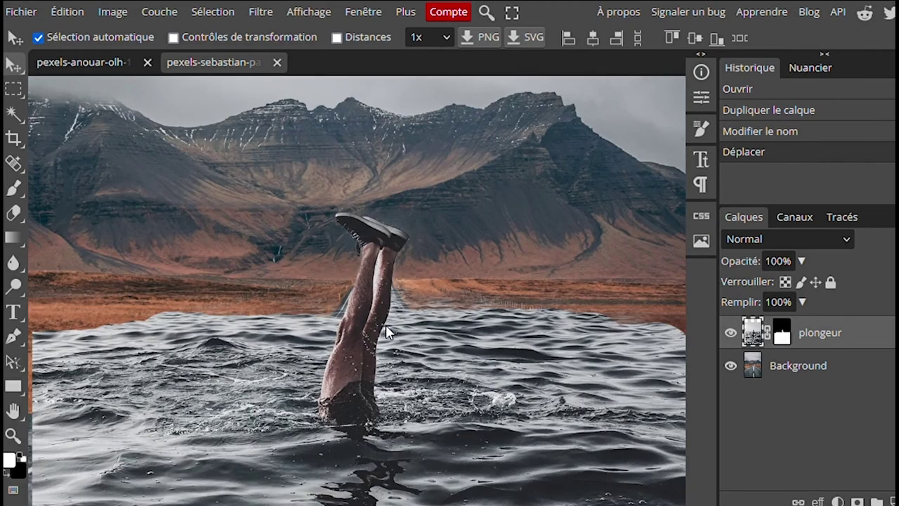
pyautogui.scroll(-4, 386, 324)
pyautogui.scroll(-1, 386, 324)
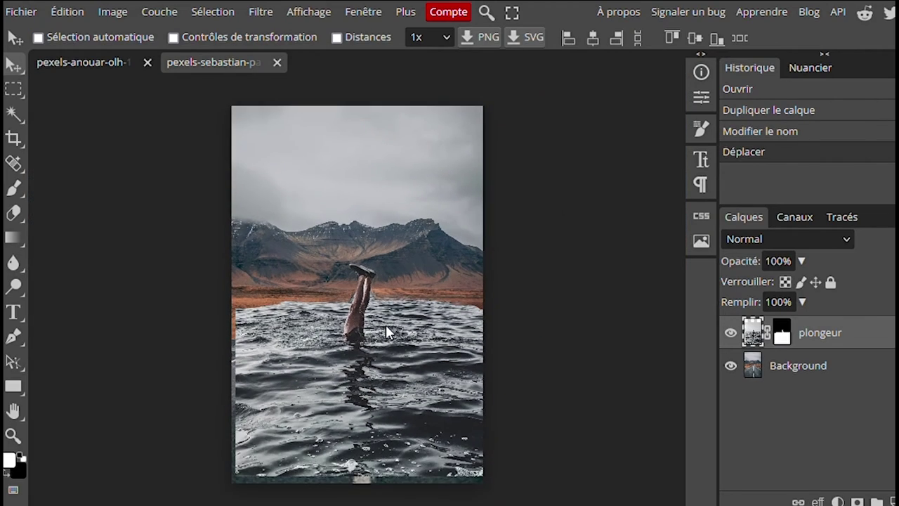
pyautogui.scroll(2, 386, 324)
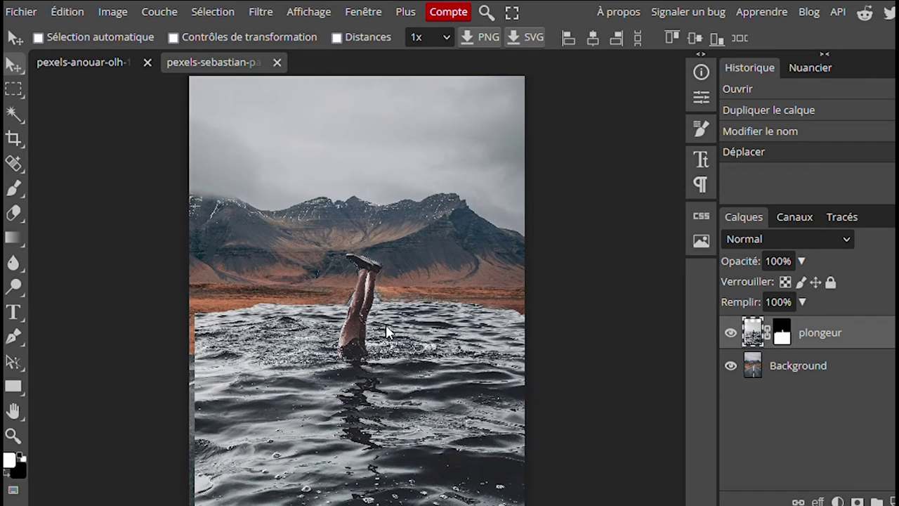
pyautogui.scroll(-2, 389, 358)
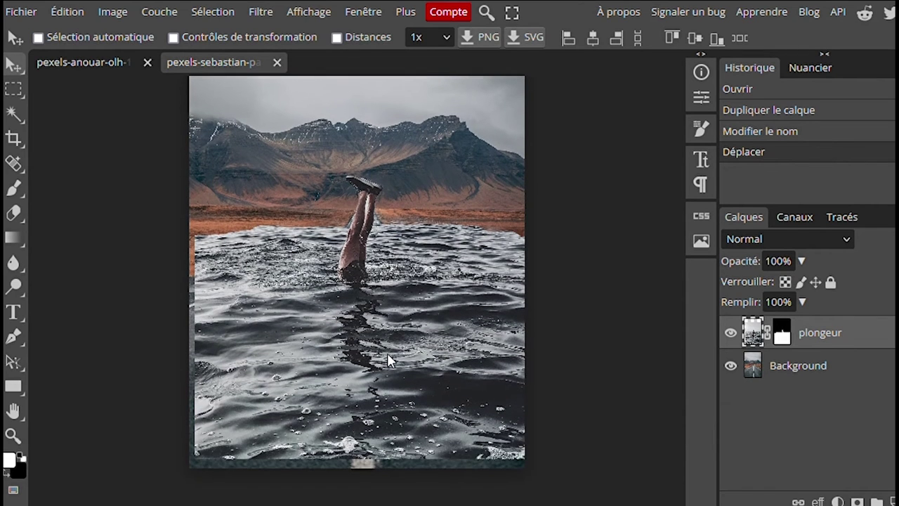
# - Target the plongeur layer's mask, check the road underneath, and lower the layer opacity to 48%
pyautogui.click(783, 332)
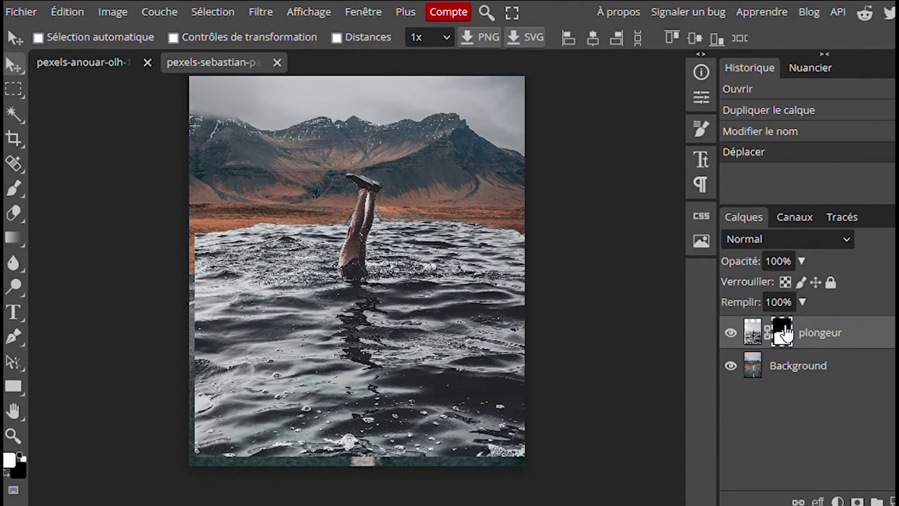
pyautogui.click(730, 333)
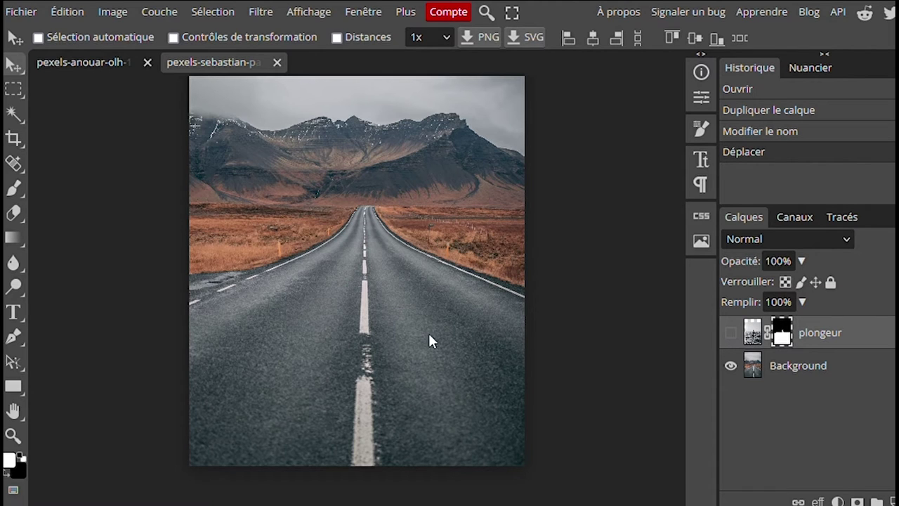
pyautogui.click(731, 333)
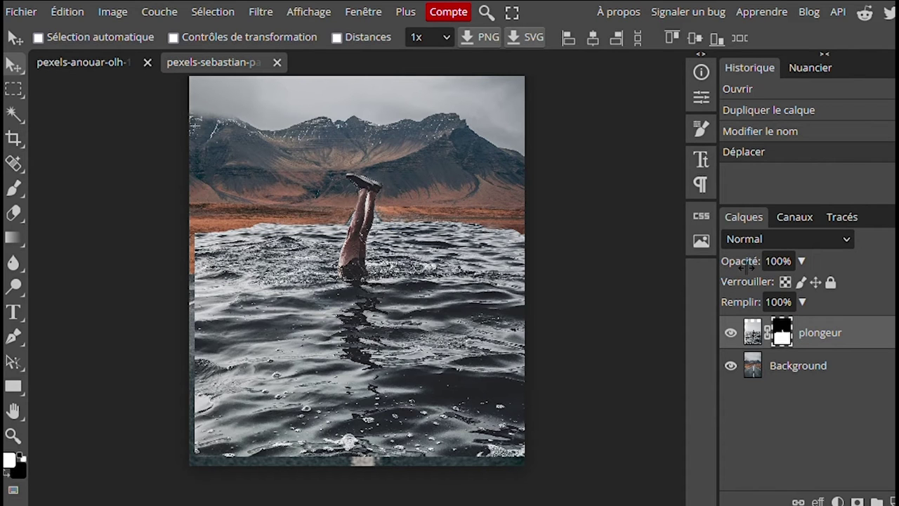
pyautogui.moveTo(746, 267); pyautogui.dragTo(689, 259)
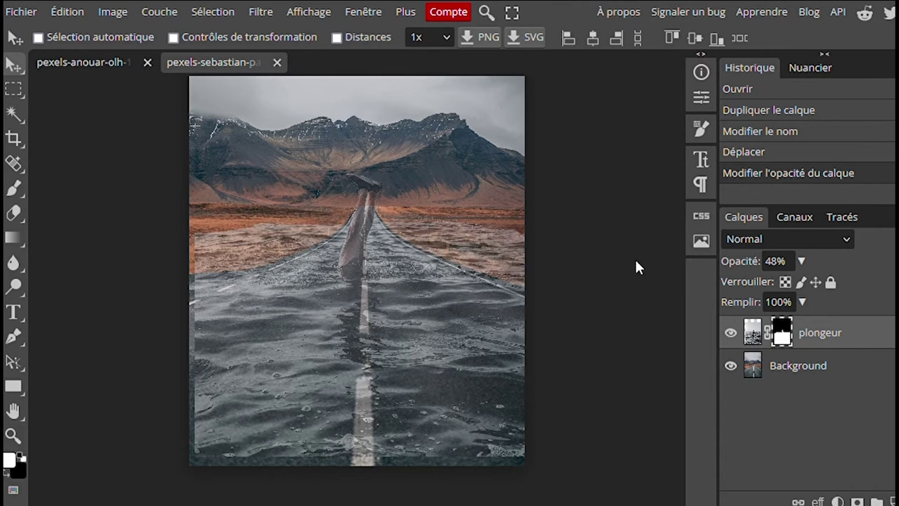
# - Switch to the Brush tool and set its size to 200 px
pyautogui.click(14, 188)
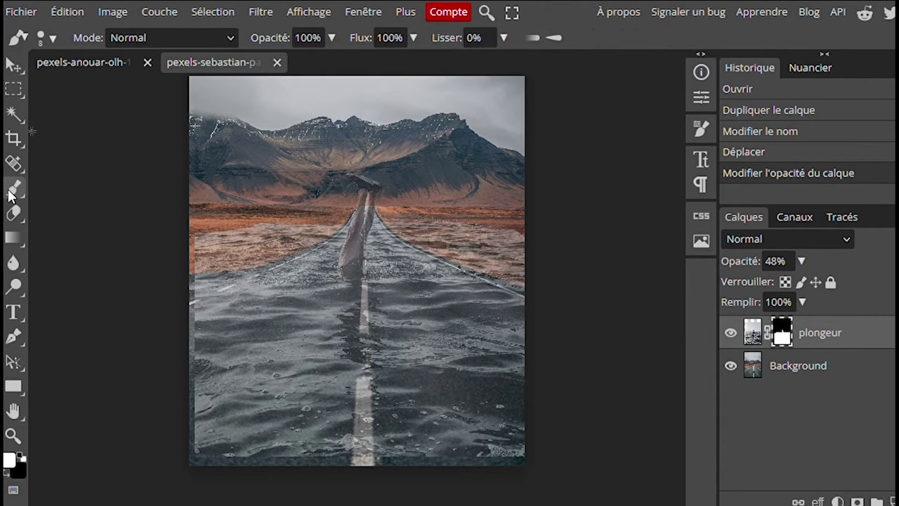
pyautogui.rightClick(423, 172)
pyautogui.moveTo(538, 208); pyautogui.dragTo(577, 205)
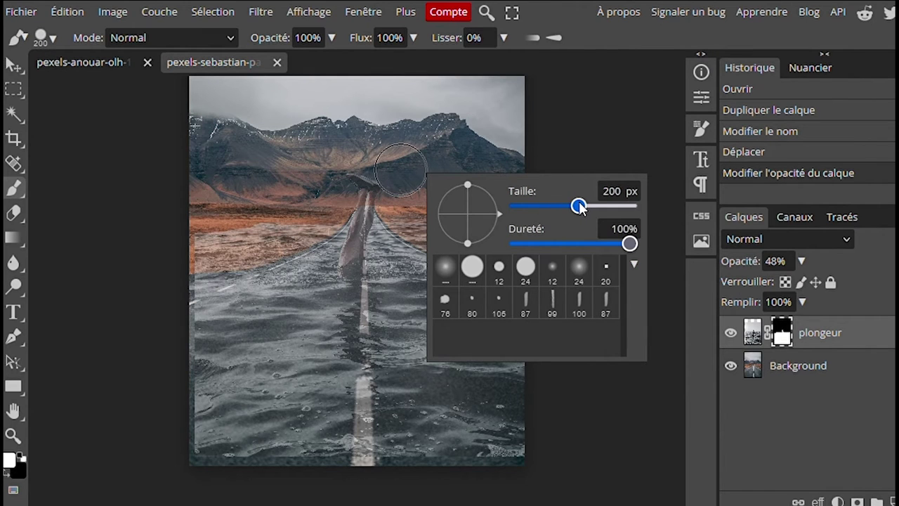
pyautogui.click(563, 105)
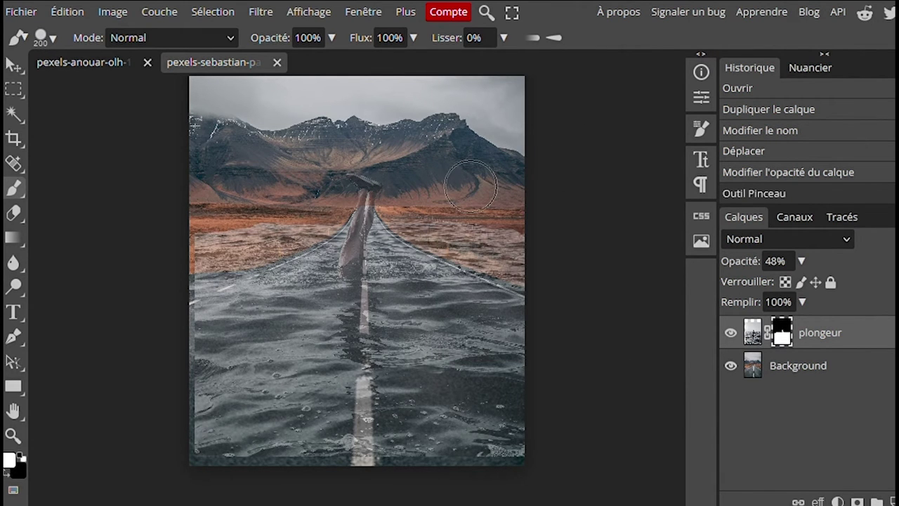
# - Try painting white on the mask just beside the diver's legs, and undo these brush strokes
pyautogui.moveTo(406, 208); pyautogui.dragTo(411, 197)
pyautogui.click(409, 195)
pyautogui.click(413, 204)
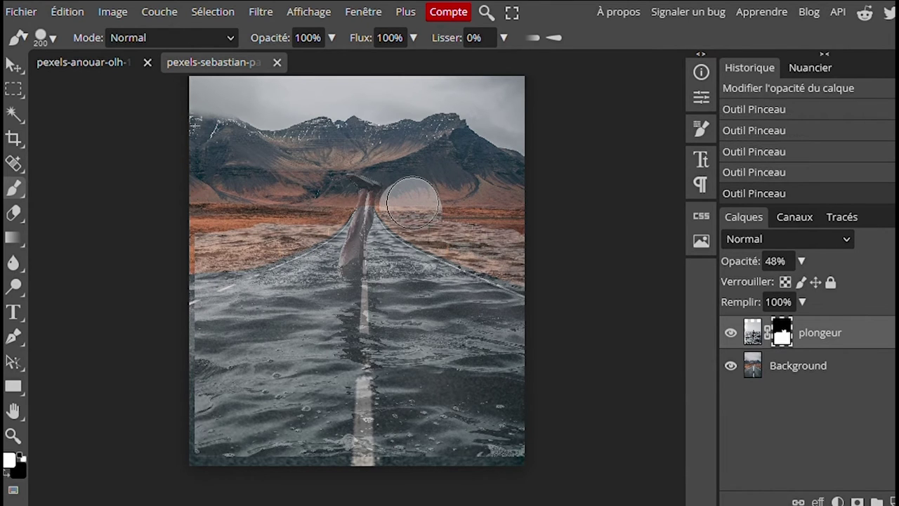
pyautogui.click(413, 200)
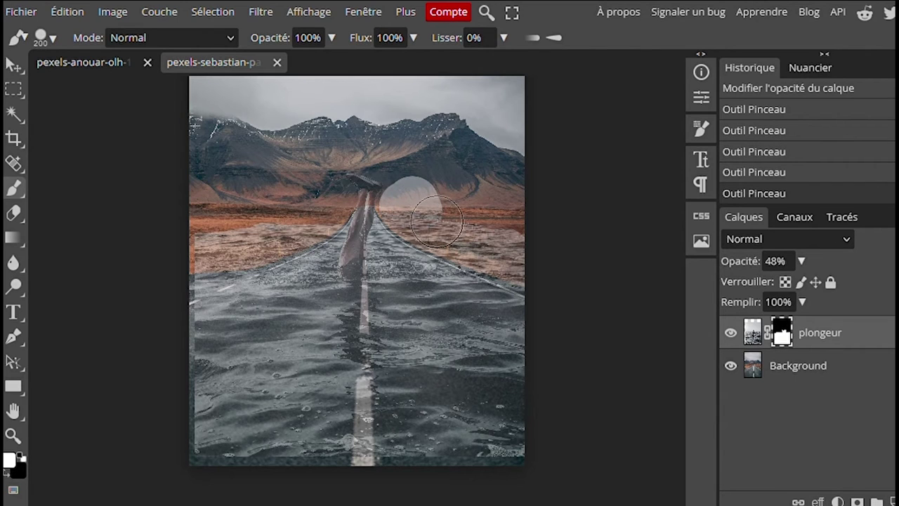
pyautogui.hotkey('ctrl', 'z')
pyautogui.hotkey('ctrl', 'z')
pyautogui.hotkey('ctrl', 'z')
pyautogui.hotkey('ctrl', 'z')
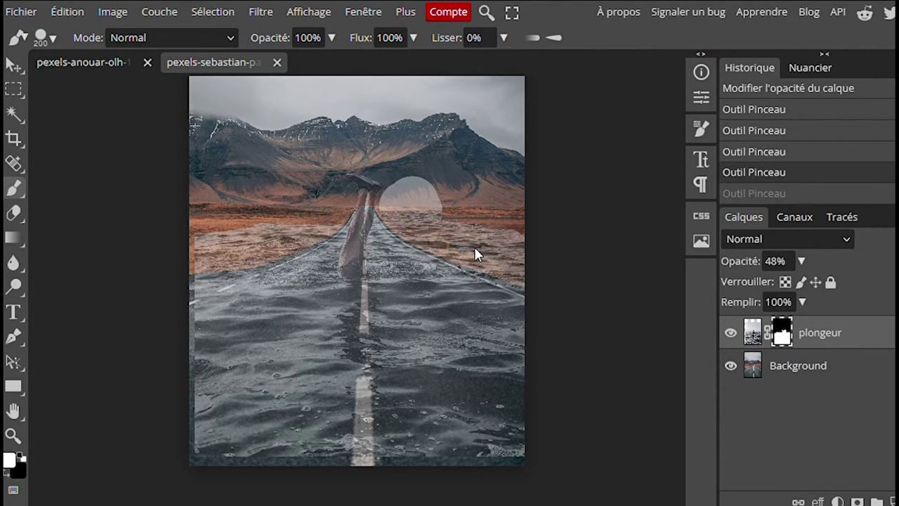
pyautogui.hotkey('ctrl', 'z')
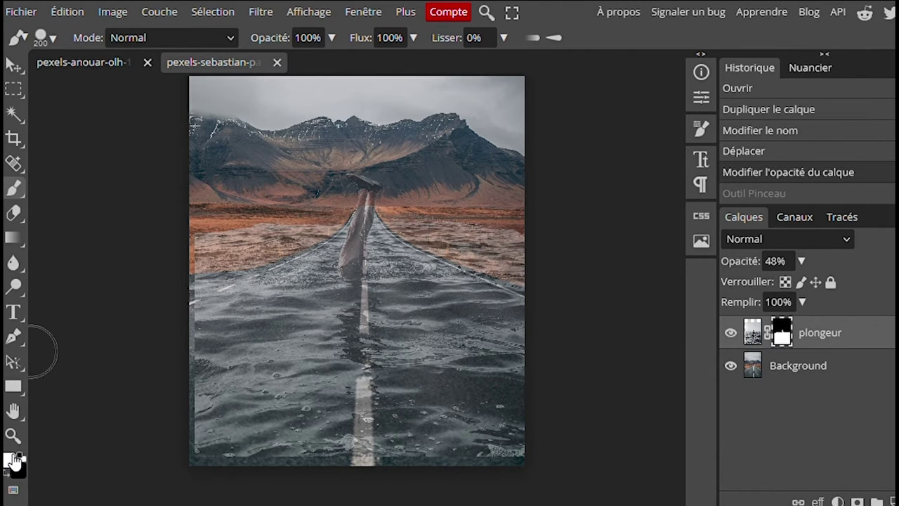
# - Paint black on the mask over the grass on both sides of the road, and restore the layer opacity to 100%
pyautogui.click(17, 456)
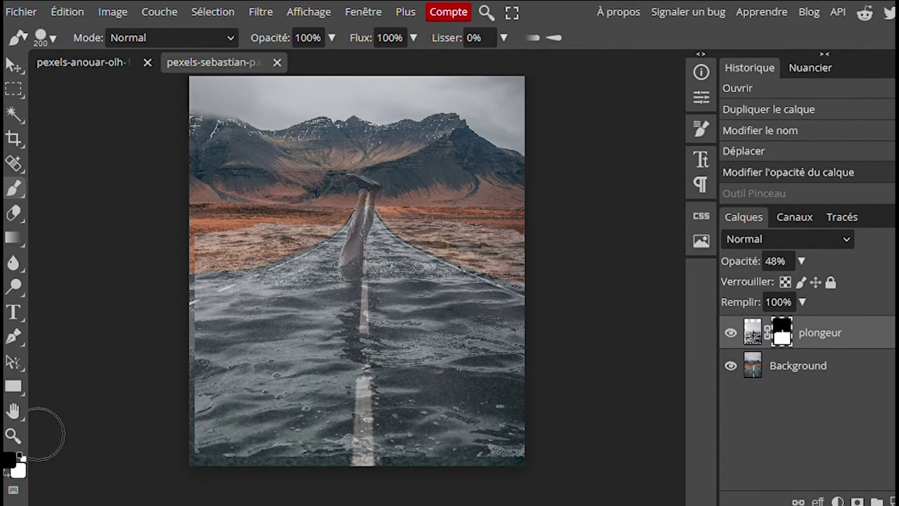
pyautogui.moveTo(386, 207)
pyautogui.mouseDown()
pyautogui.moveTo(535, 267)
pyautogui.moveTo(533, 255)
pyautogui.moveTo(484, 220)
pyautogui.mouseUp()
pyautogui.click(408, 208)
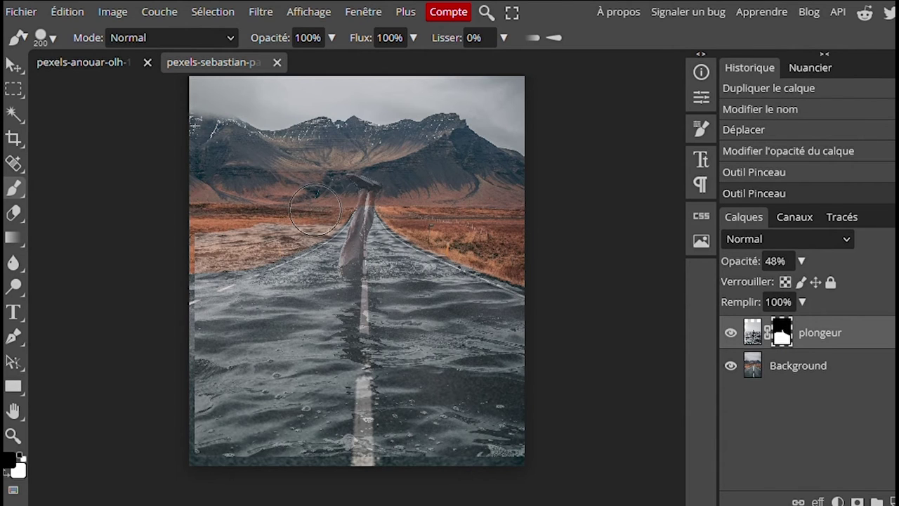
pyautogui.moveTo(317, 210)
pyautogui.mouseDown()
pyautogui.moveTo(309, 223)
pyautogui.moveTo(232, 258)
pyautogui.moveTo(228, 242)
pyautogui.moveTo(181, 261)
pyautogui.moveTo(190, 267)
pyautogui.moveTo(117, 323)
pyautogui.mouseUp()
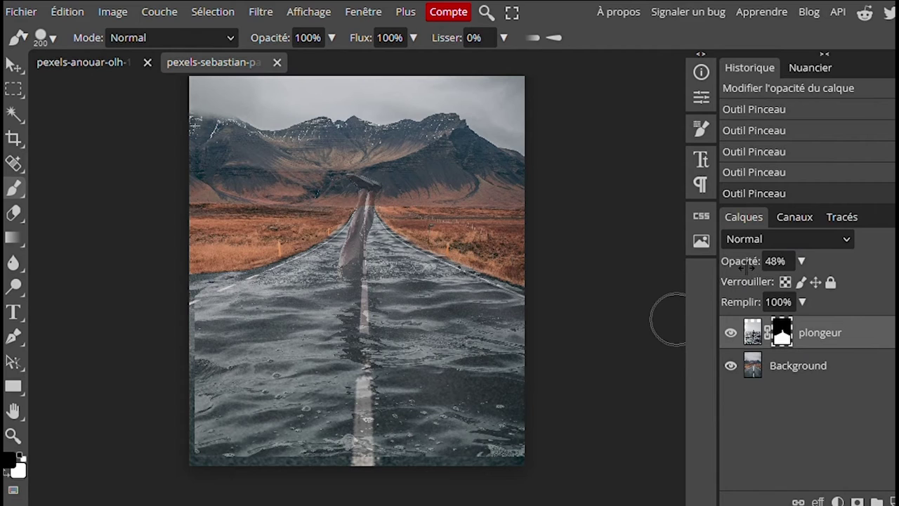
pyautogui.moveTo(746, 268); pyautogui.dragTo(845, 261)
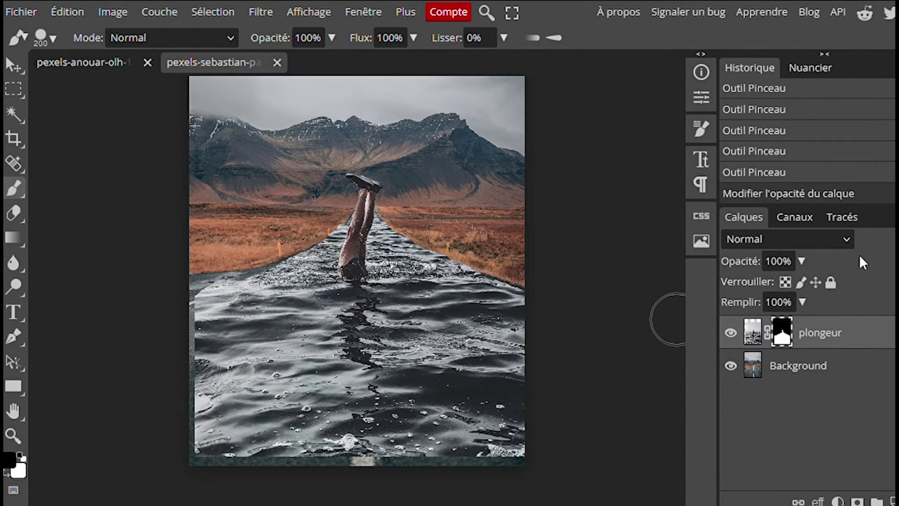
# - Set the brush hardness to 0% and its size to 300 px
pyautogui.rightClick(390, 168)
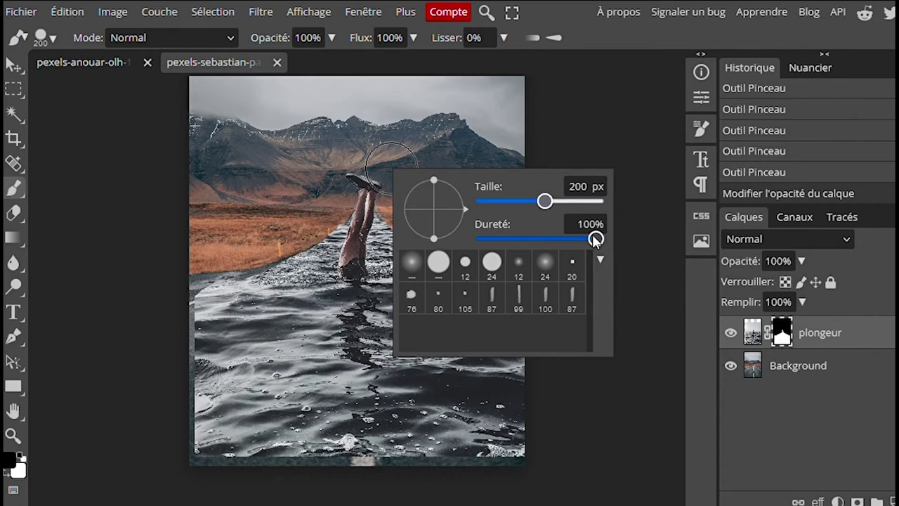
pyautogui.moveTo(594, 240); pyautogui.dragTo(449, 237)
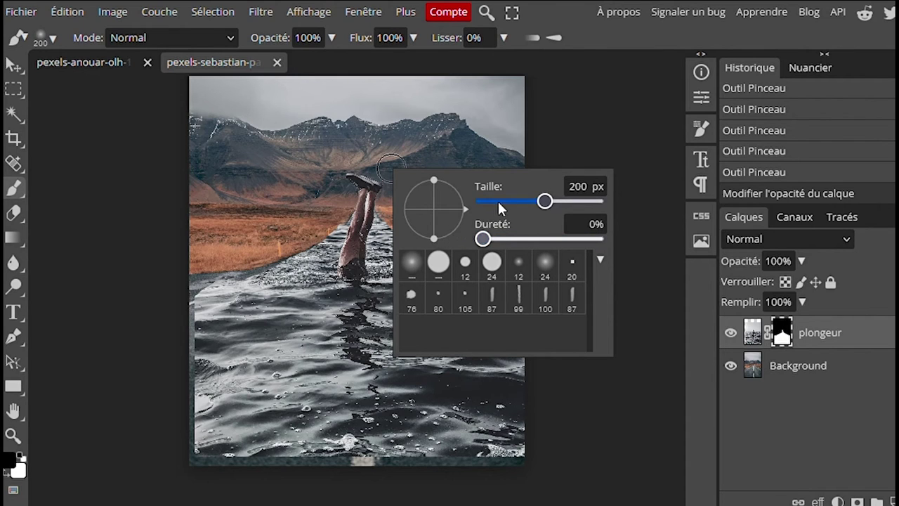
pyautogui.moveTo(545, 201); pyautogui.dragTo(556, 203)
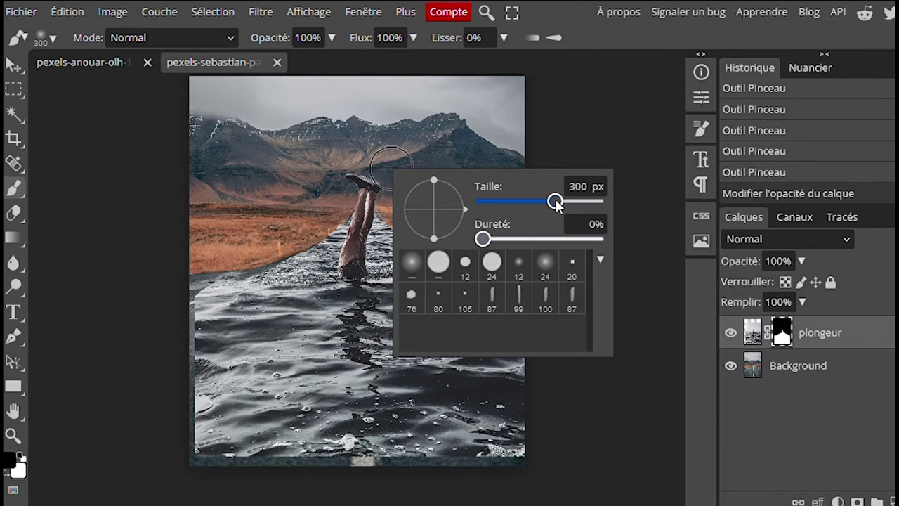
pyautogui.click(550, 117)
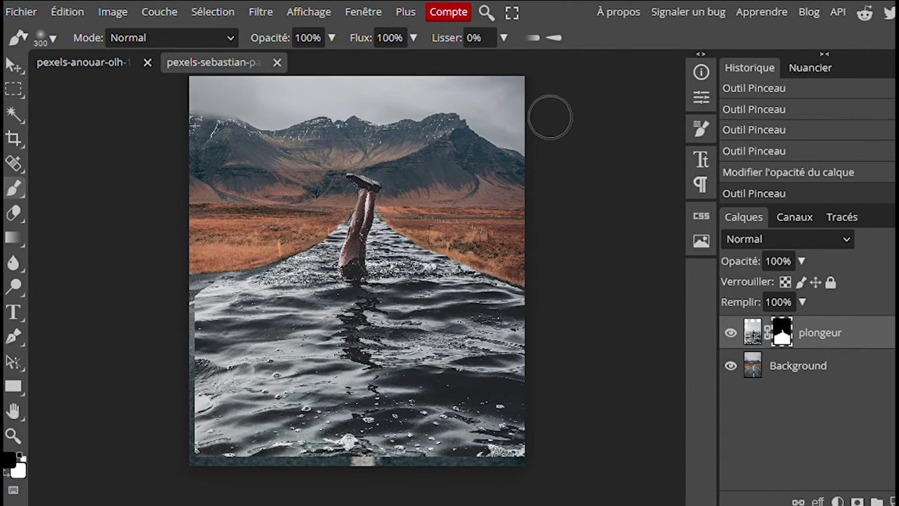
# - Create a new 1280 × 720 px project at 72 DPI with a white background
pyautogui.click(18, 12)
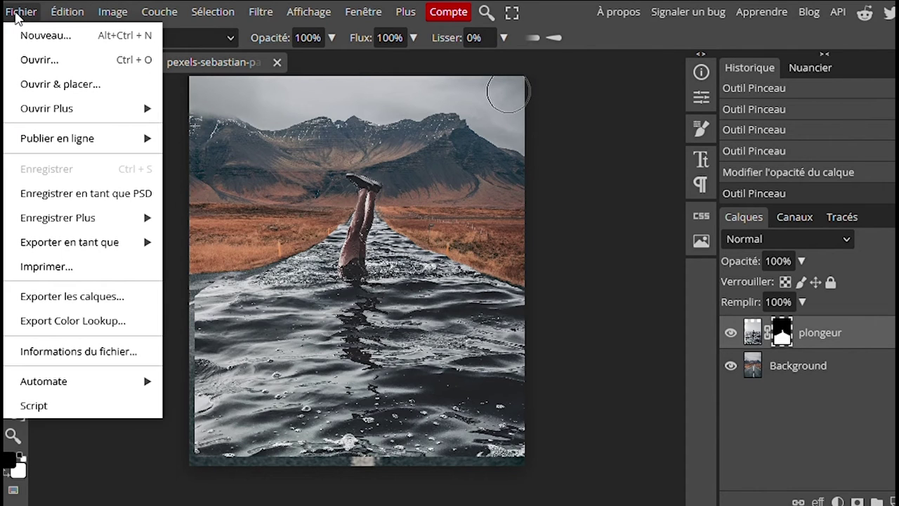
pyautogui.click(20, 37)
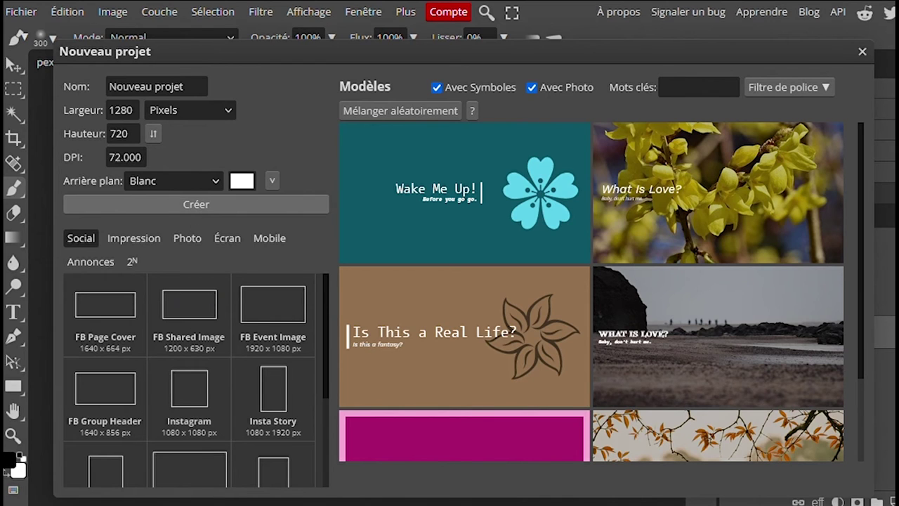
pyautogui.click(196, 204)
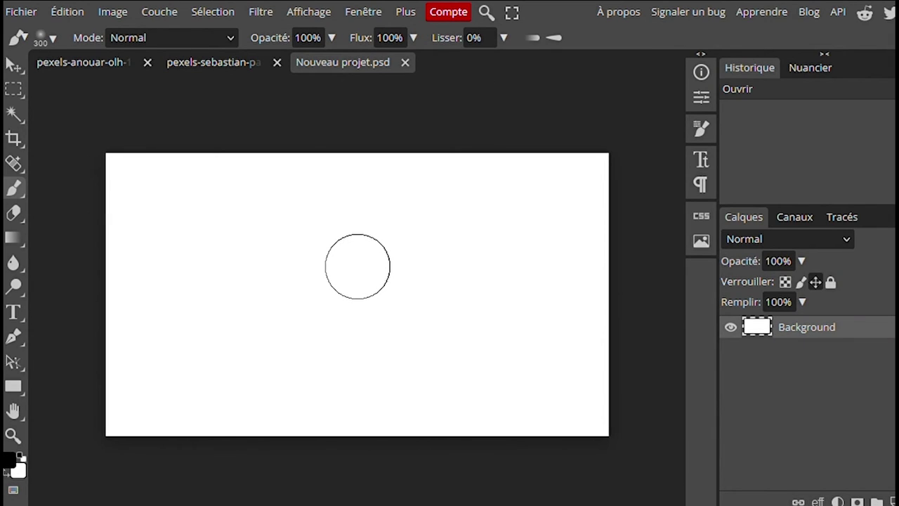
# - Paint a large black area on the blank canvas with the 300 px brush at 100% hardness, and switch the foreground colour to white
pyautogui.rightClick(358, 266)
pyautogui.moveTo(452, 337); pyautogui.dragTo(664, 330)
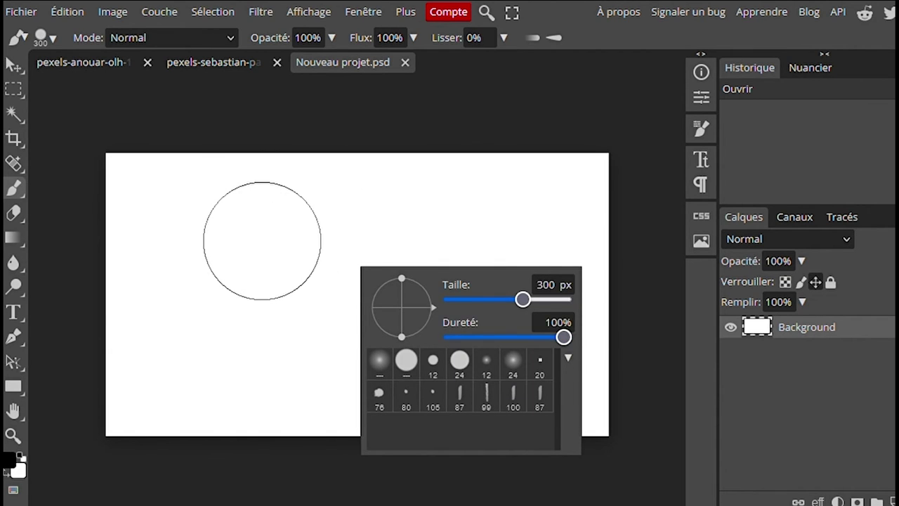
pyautogui.moveTo(262, 240)
pyautogui.mouseDown()
pyautogui.moveTo(346, 266)
pyautogui.moveTo(360, 302)
pyautogui.moveTo(327, 225)
pyautogui.moveTo(287, 259)
pyautogui.moveTo(342, 287)
pyautogui.moveTo(274, 276)
pyautogui.moveTo(272, 310)
pyautogui.moveTo(378, 269)
pyautogui.moveTo(253, 266)
pyautogui.moveTo(375, 371)
pyautogui.moveTo(449, 227)
pyautogui.moveTo(312, 206)
pyautogui.moveTo(337, 225)
pyautogui.mouseUp()
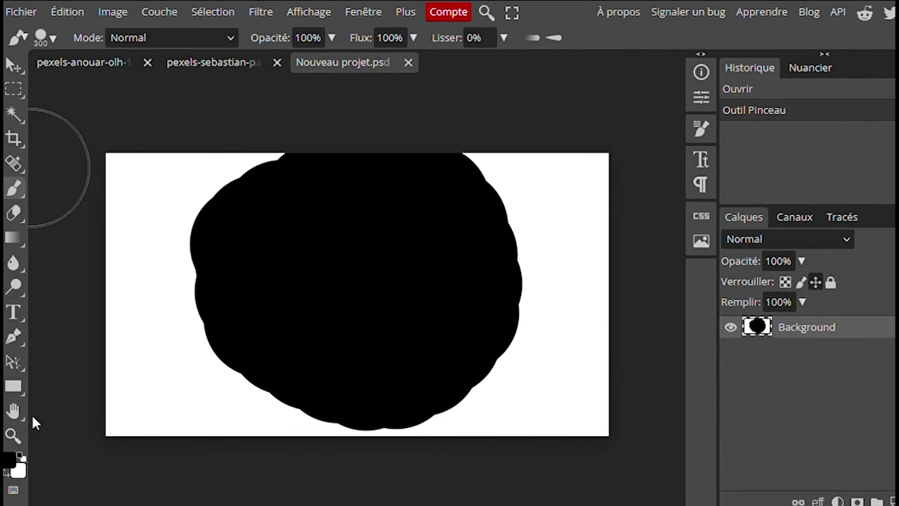
pyautogui.press('x')
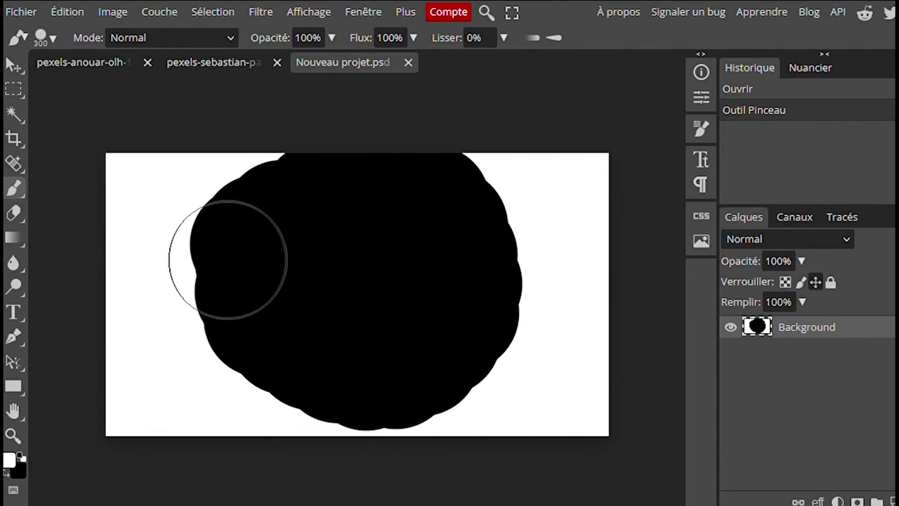
# - Paint a hard-edged white spot on the black area, and add soft white spots beside it with the brush hardness at 0%
pyautogui.click(234, 221)
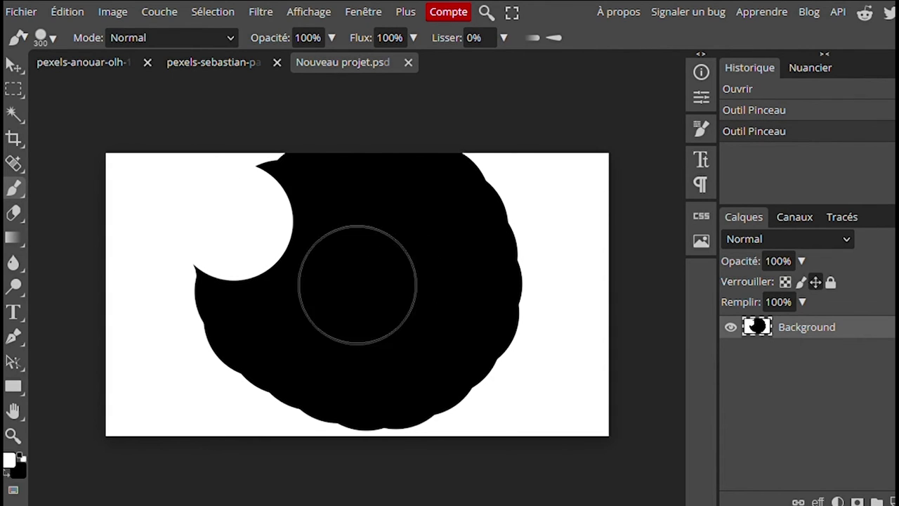
pyautogui.rightClick(390, 247)
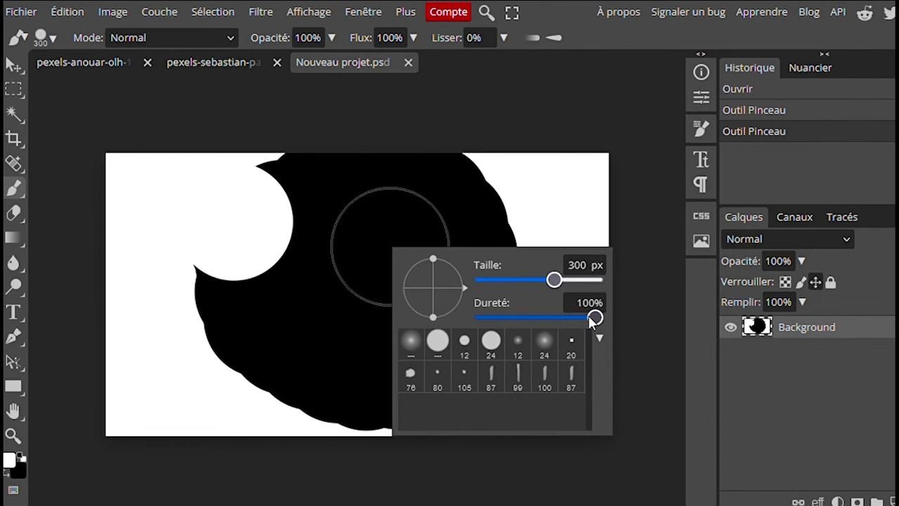
pyautogui.moveTo(593, 320); pyautogui.dragTo(407, 311)
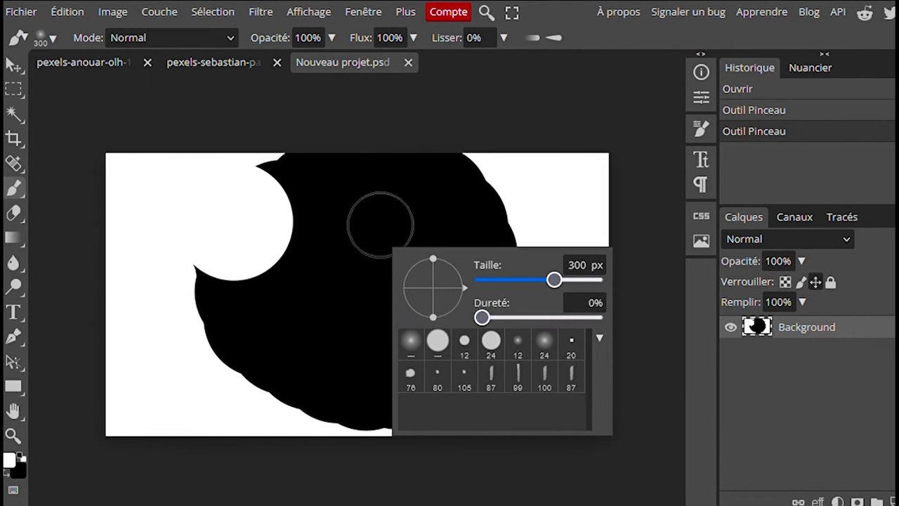
pyautogui.click(375, 217)
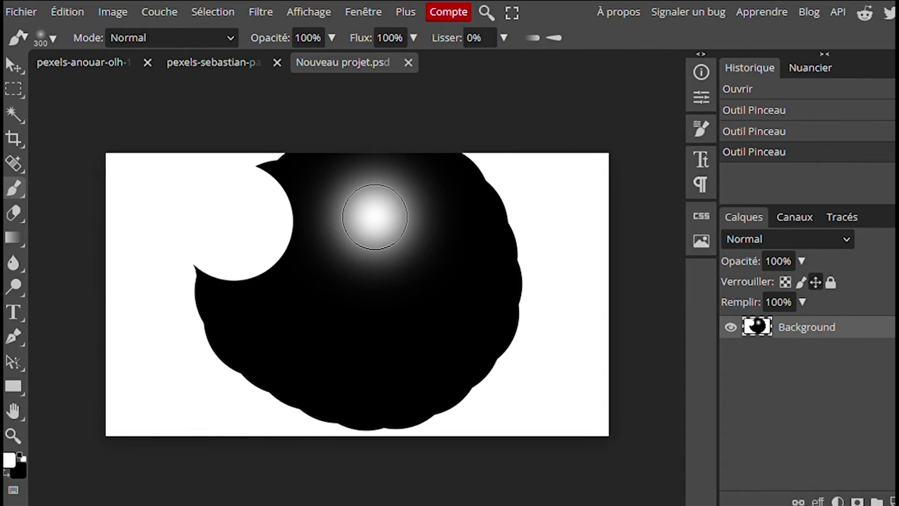
pyautogui.click(508, 276)
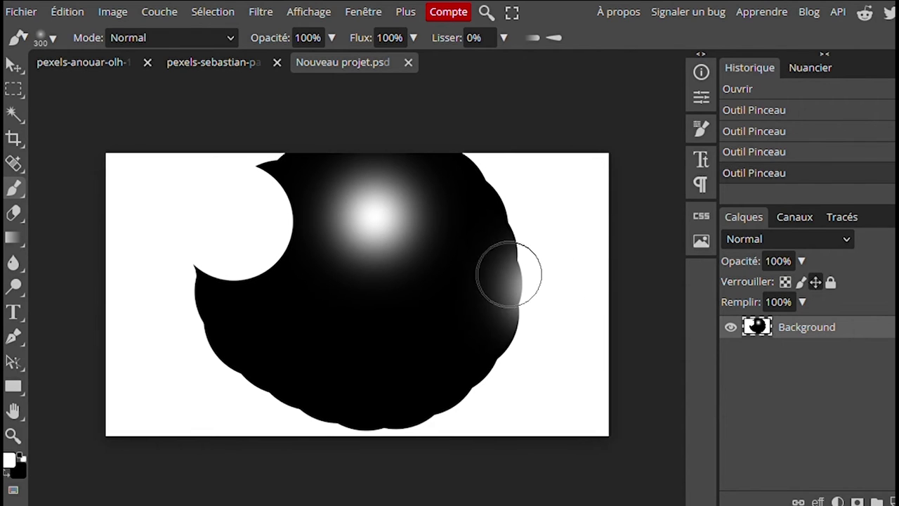
pyautogui.moveTo(501, 246); pyautogui.dragTo(488, 251)
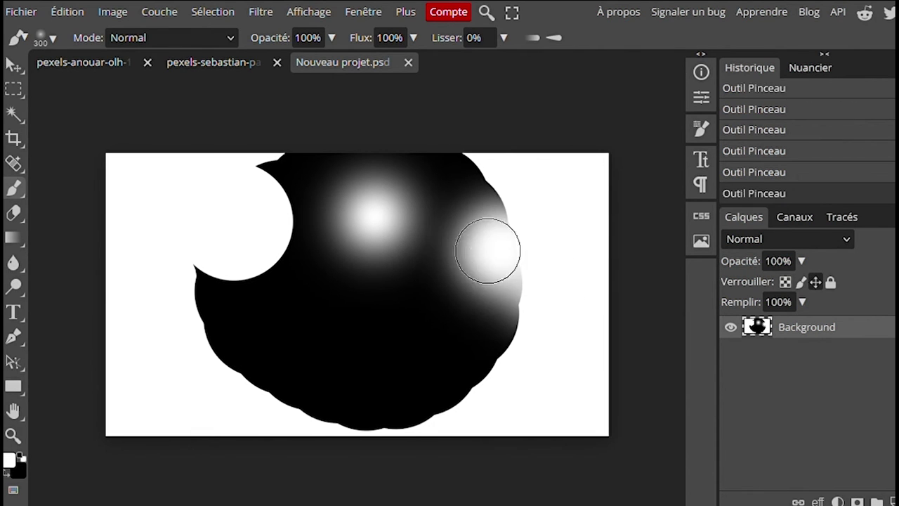
pyautogui.click(411, 322)
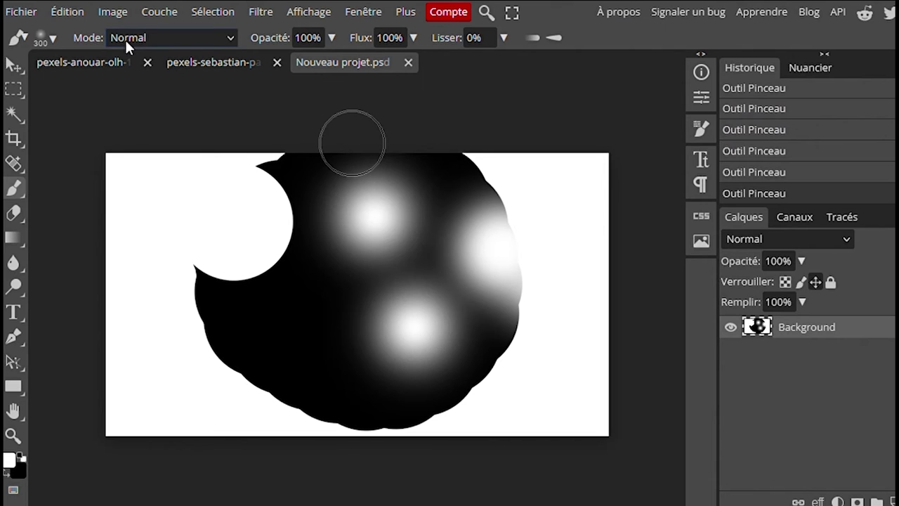
# - Switch to the highway montage document
pyautogui.click(94, 60)
pyautogui.click(185, 60)
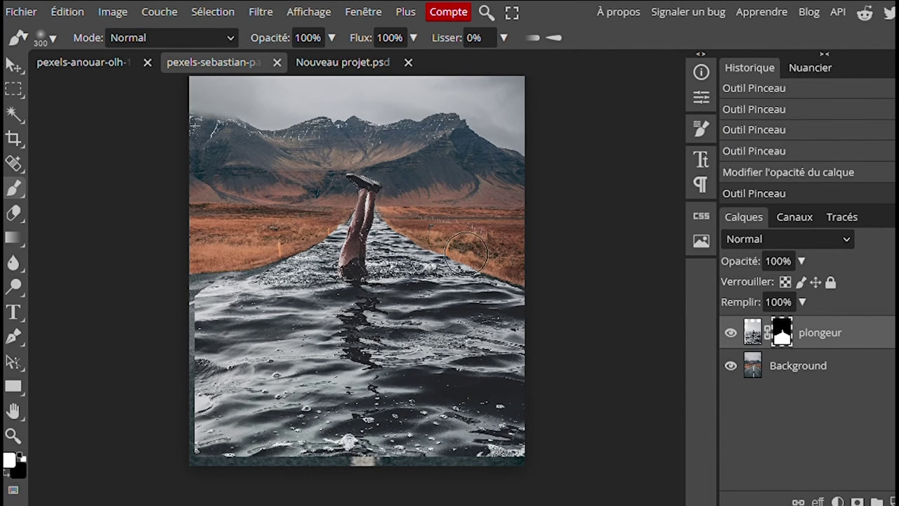
# - Test soft white dabs on the plongeur mask over the mountainside beside the legs, and undo them
pyautogui.click(452, 193)
pyautogui.rightClick(451, 194)
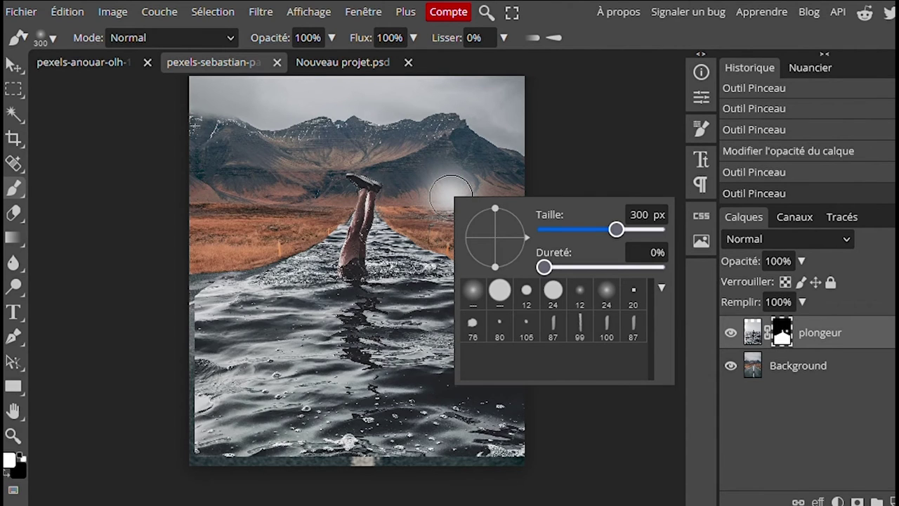
pyautogui.click(451, 195)
pyautogui.hotkey('ctrl', 'z')
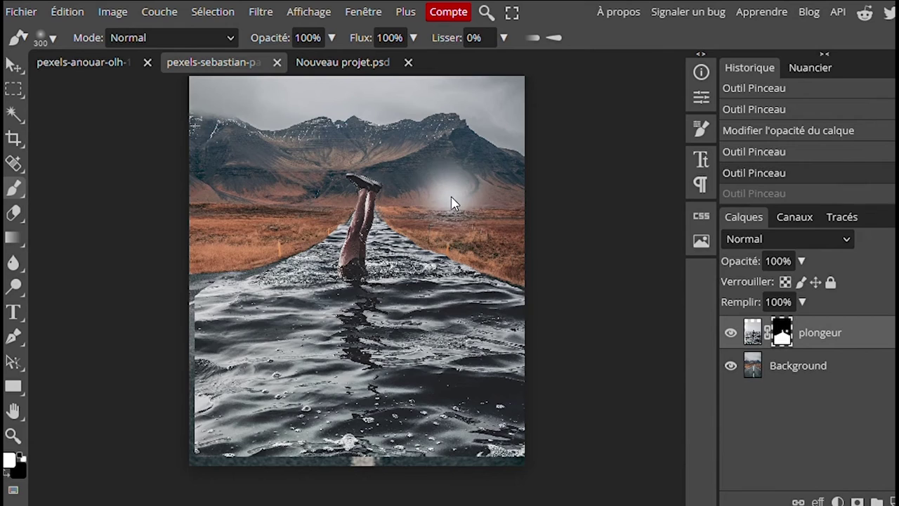
pyautogui.hotkey('ctrl', 'z')
# - Set the brush size to 562 px, and undo a white test stroke on the mask over the left road edge
pyautogui.rightClick(451, 196)
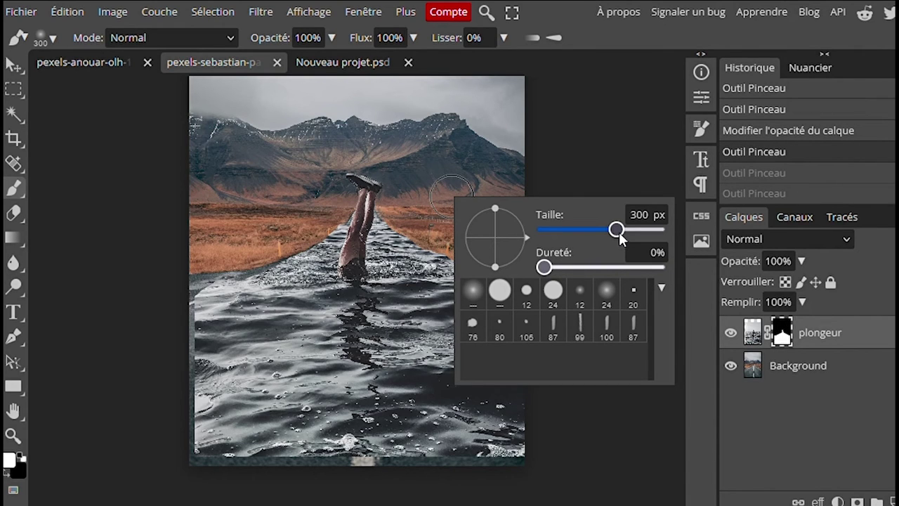
pyautogui.moveTo(618, 234); pyautogui.dragTo(635, 231)
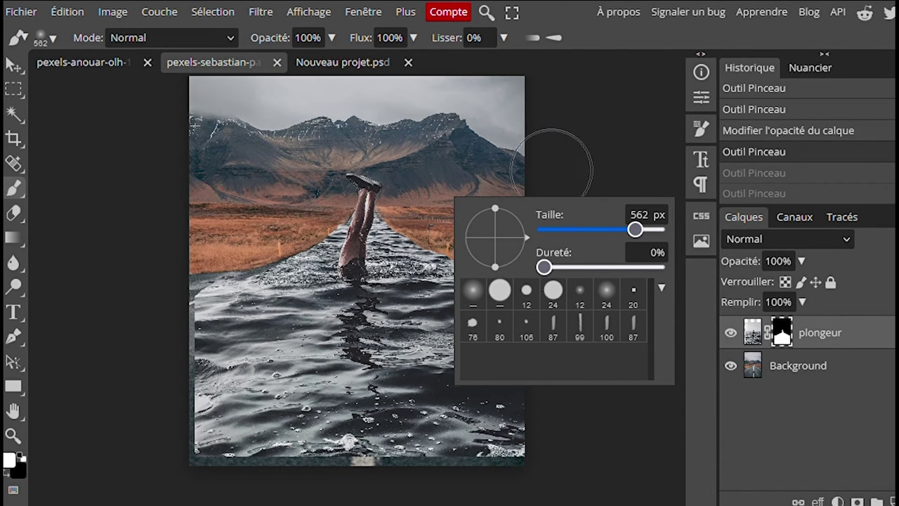
pyautogui.click(598, 156)
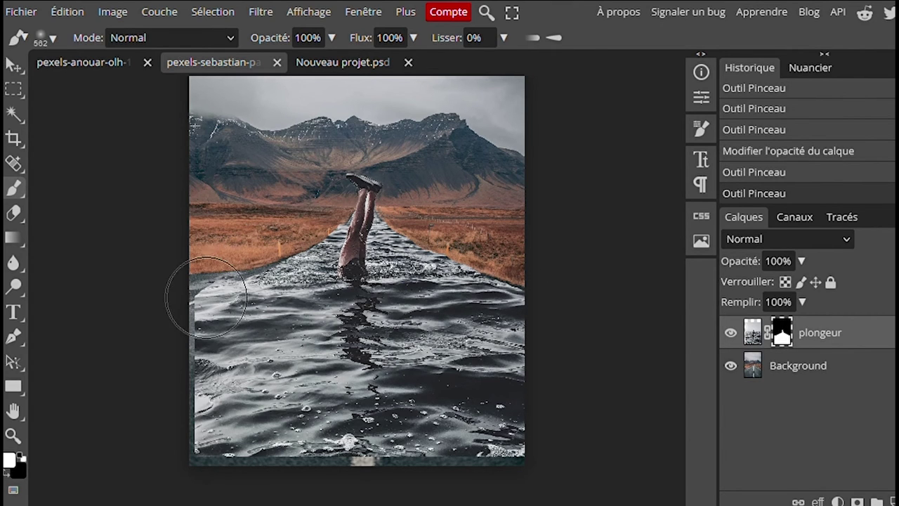
pyautogui.moveTo(231, 278); pyautogui.dragTo(161, 311)
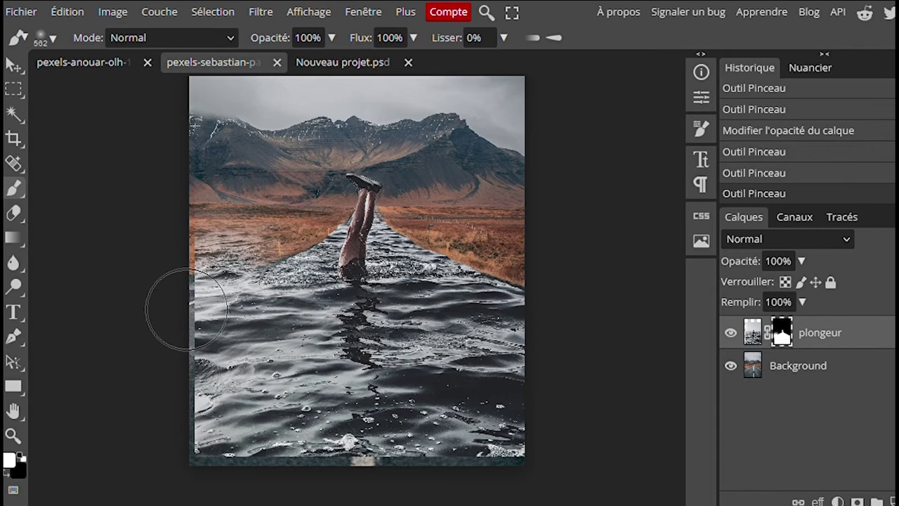
pyautogui.hotkey('ctrl', 'z')
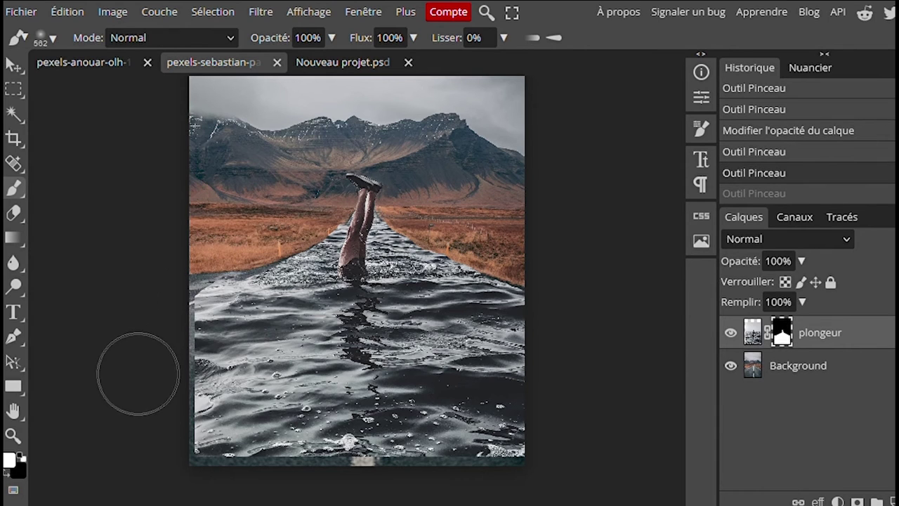
# - Make black the foreground colour, and undo a full-opacity test stroke on the mask over the left road edge
pyautogui.click(28, 458)
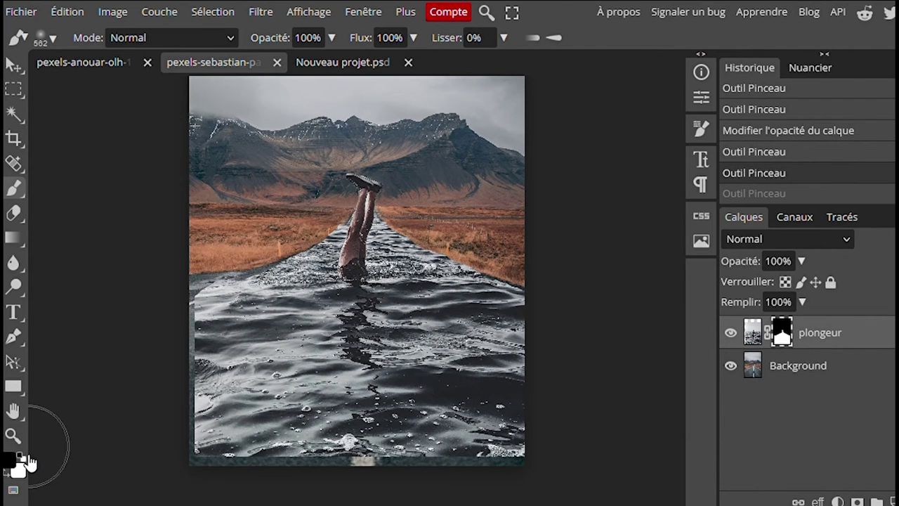
pyautogui.moveTo(228, 286)
pyautogui.mouseDown()
pyautogui.moveTo(184, 313)
pyautogui.moveTo(193, 316)
pyautogui.mouseUp()
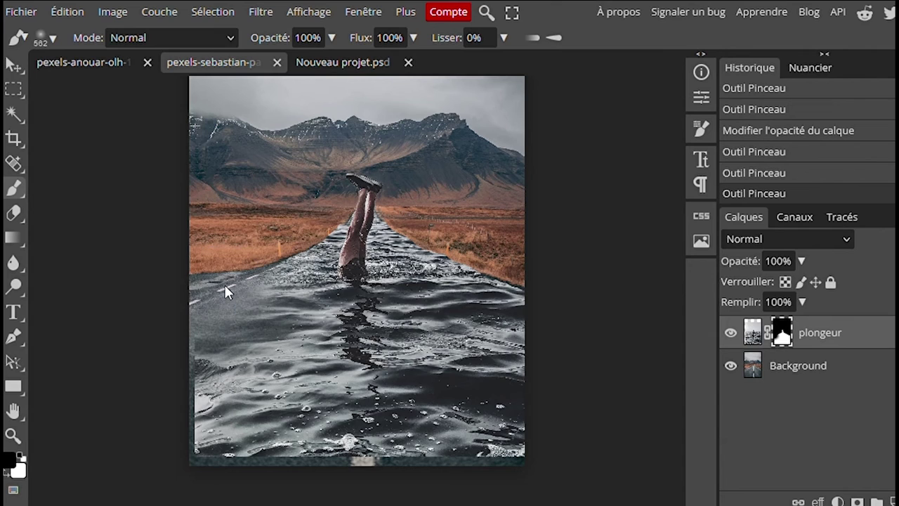
pyautogui.hotkey('ctrl', 'z')
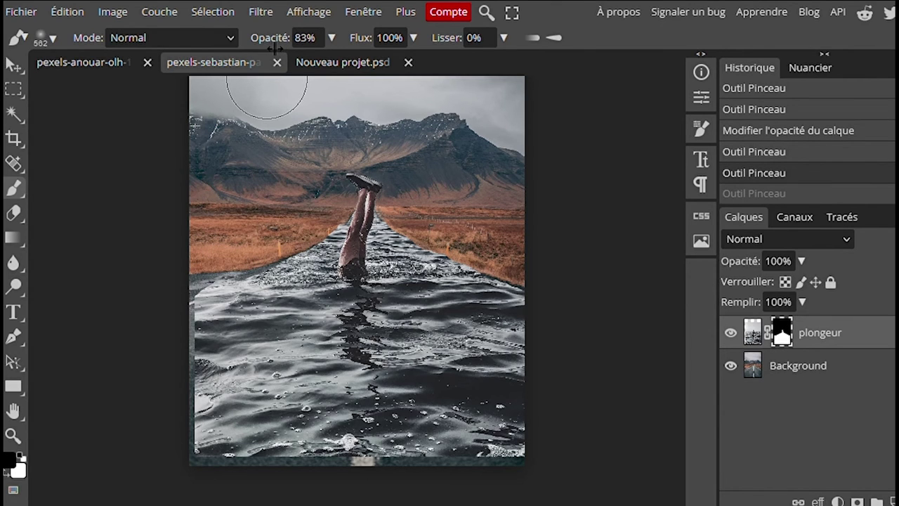
# - Set the brush opacity to 17% and fade the water at the upper left of the road with repeated black dabs on the mask
pyautogui.moveTo(259, 44); pyautogui.dragTo(203, 40)
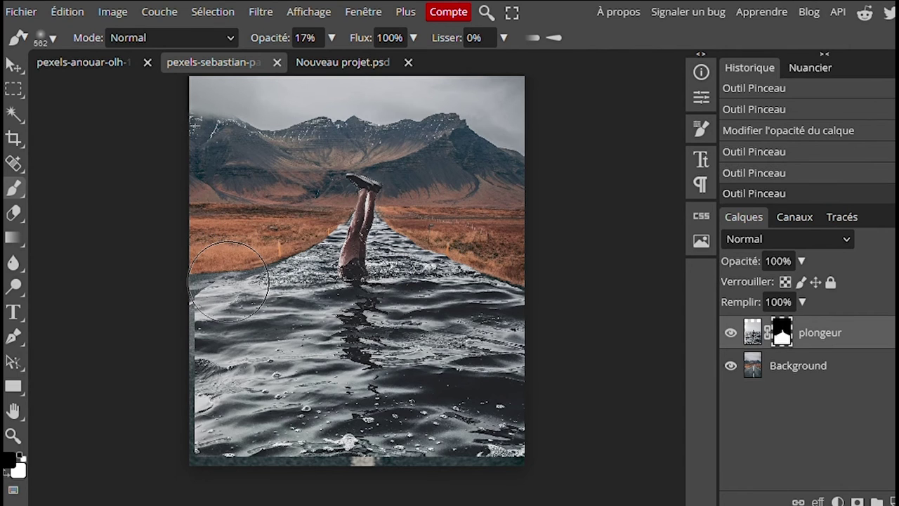
pyautogui.click(229, 281)
pyautogui.click(228, 281)
pyautogui.click(228, 281)
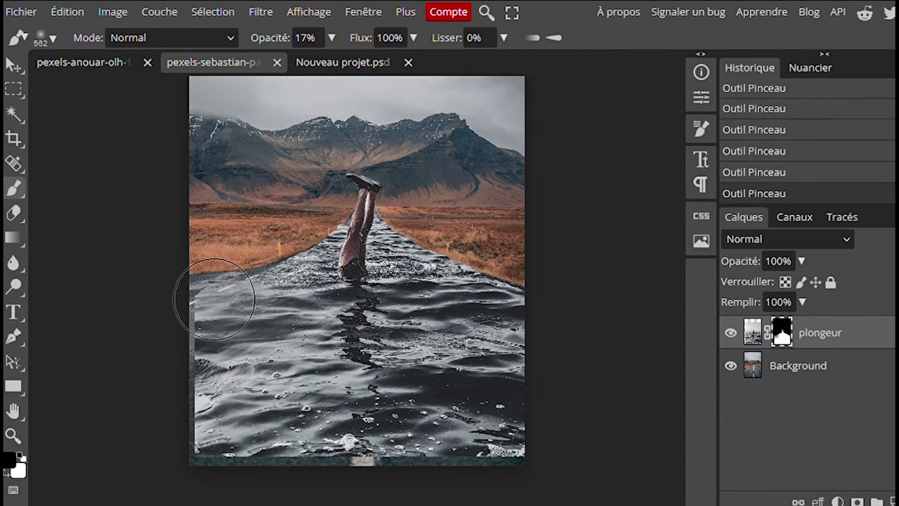
pyautogui.click(214, 300)
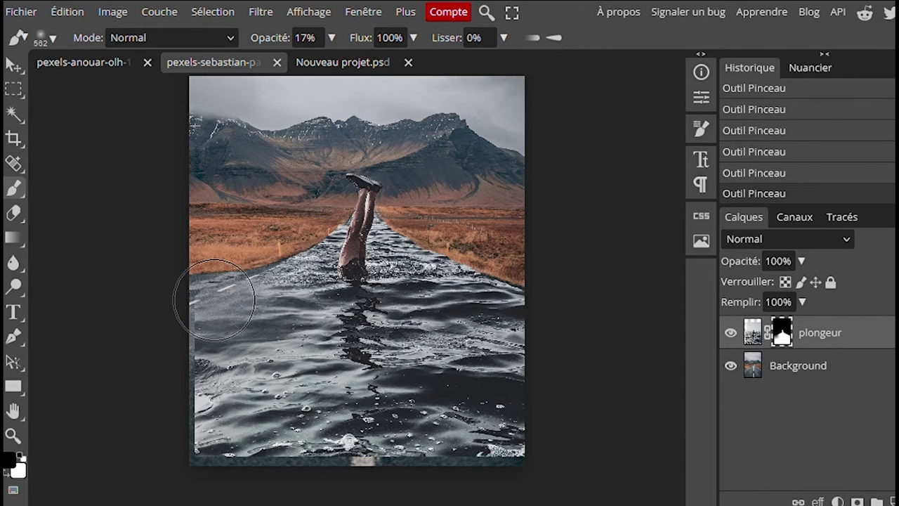
pyautogui.click(176, 312)
pyautogui.click(176, 316)
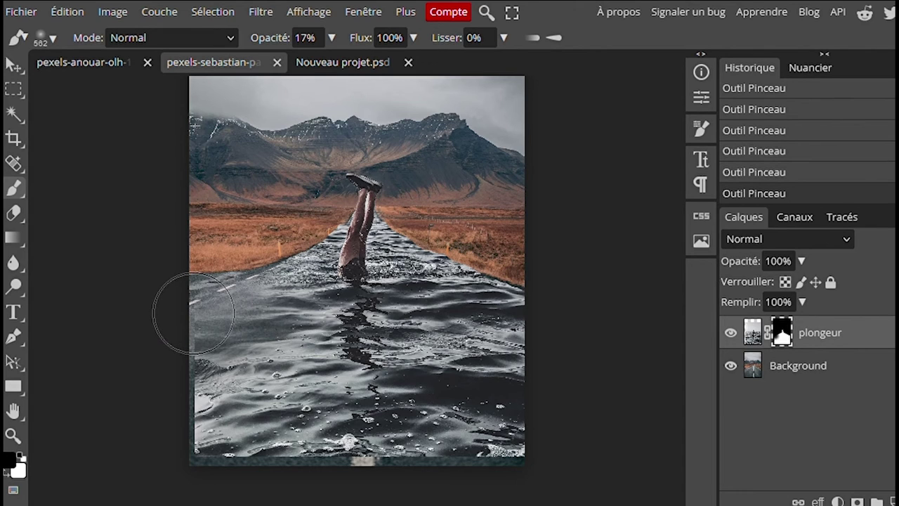
pyautogui.click(193, 313)
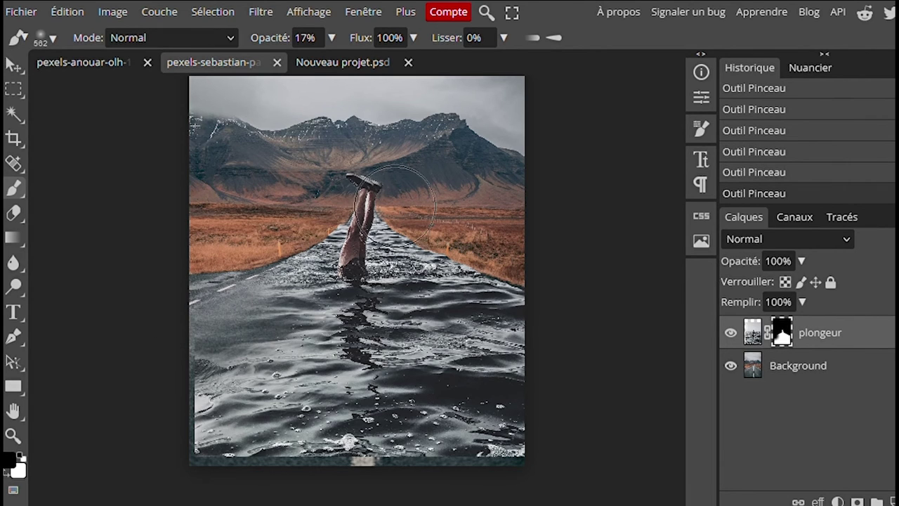
# - Fade the water with black at 17% brush opacity on the mask over the road's lower left, foreground and right side
pyautogui.click(193, 370)
pyautogui.click(203, 390)
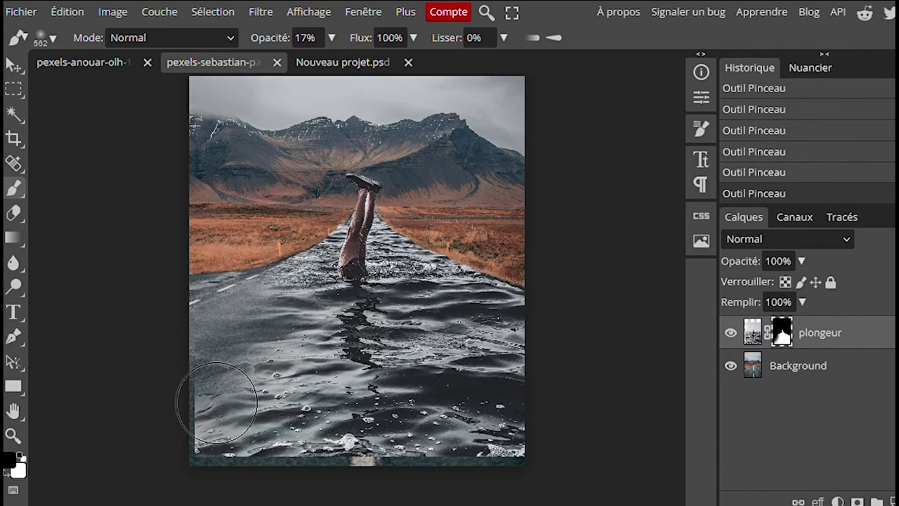
pyautogui.click(218, 407)
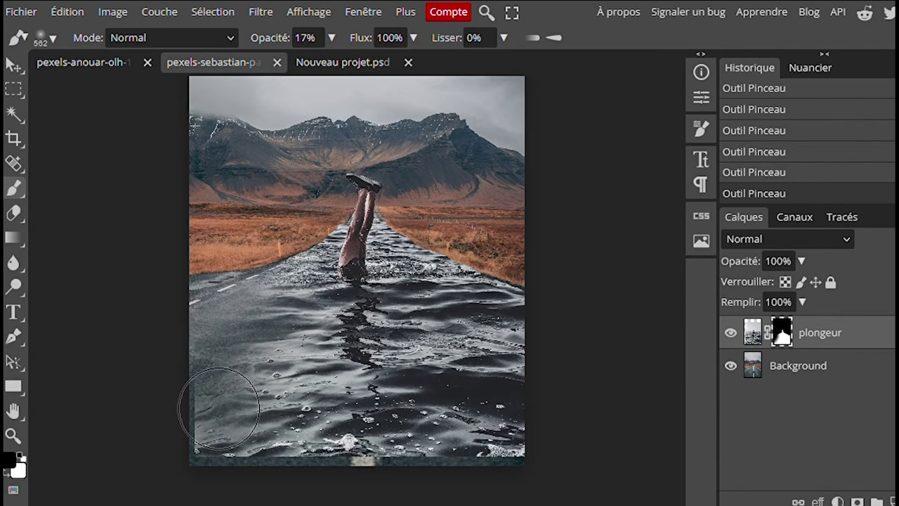
pyautogui.click(219, 408)
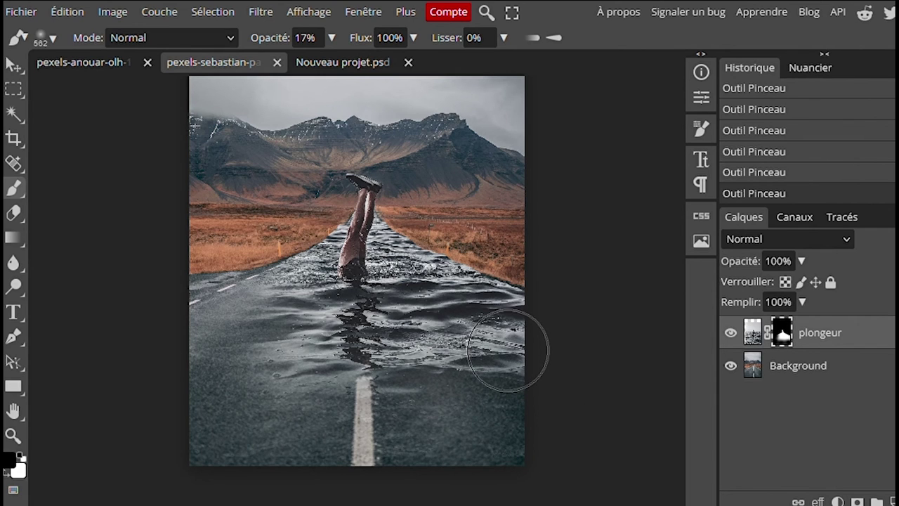
pyautogui.moveTo(508, 350); pyautogui.dragTo(508, 349)
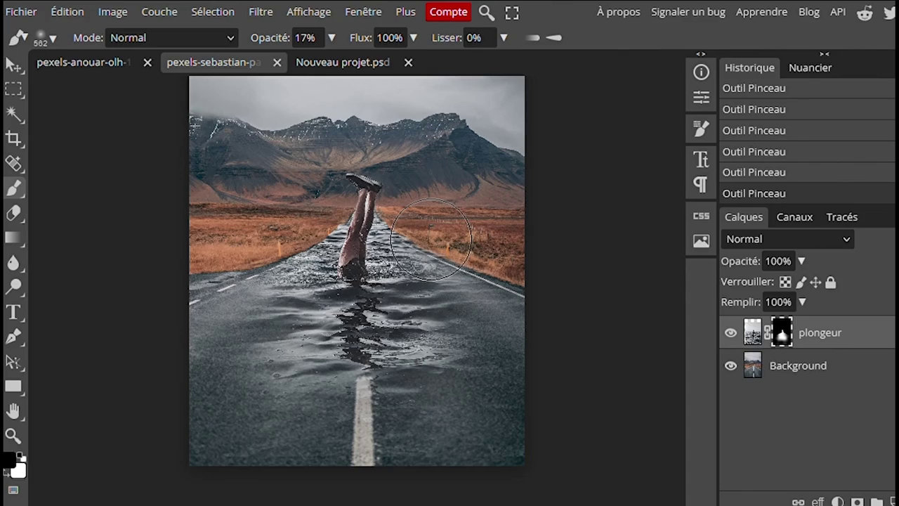
# - Set the brush size to 73 px for retouching the mask along the road's right edge beside the diver's legs
pyautogui.hotkey('ctrl', '+')
pyautogui.hotkey('ctrl', '+')
pyautogui.hotkey('ctrl', '+')
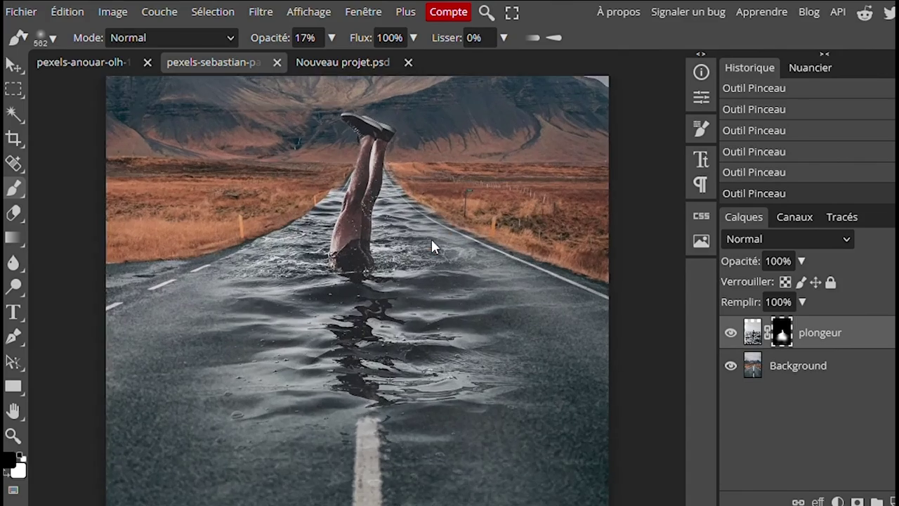
pyautogui.hotkey('ctrl', '+')
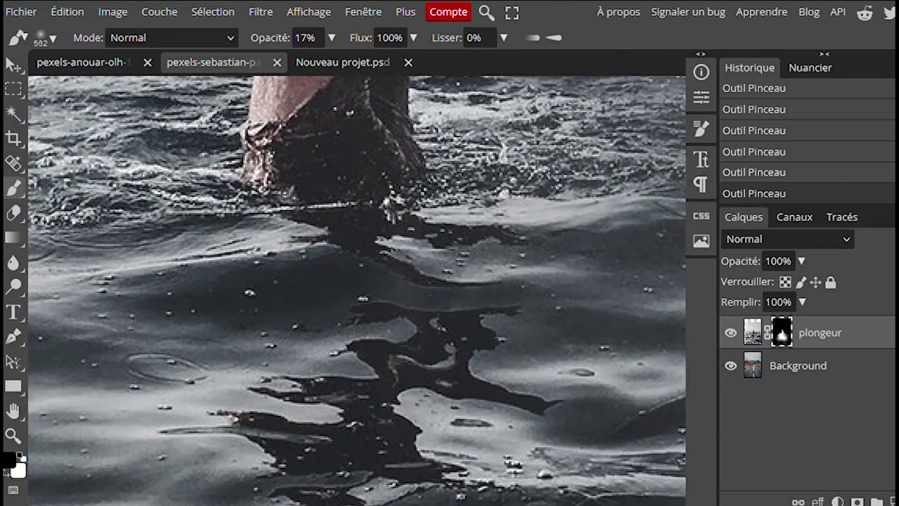
pyautogui.hotkey('ctrl', '-')
pyautogui.hotkey('ctrl', '-')
pyautogui.hotkey('ctrl', '-')
pyautogui.hotkey('ctrl', '-')
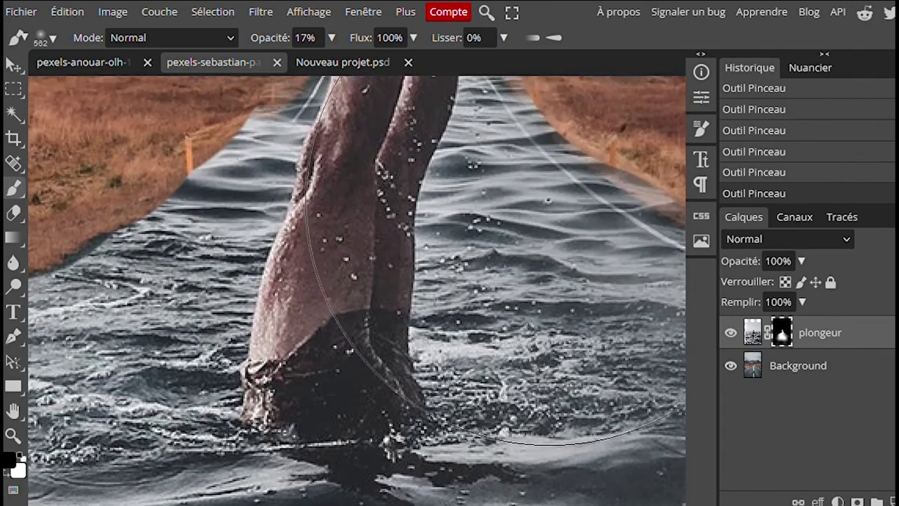
pyautogui.hscroll(5, 495, 260)
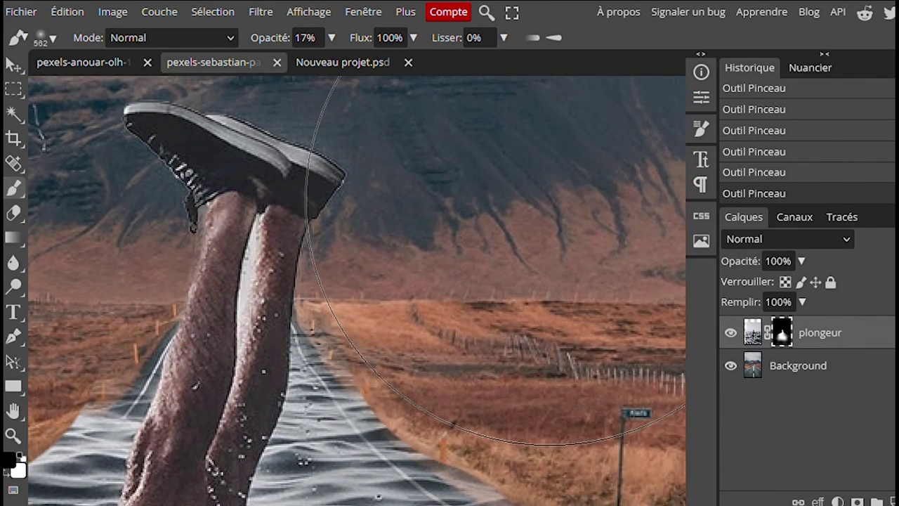
pyautogui.scroll(-5, 492, 262)
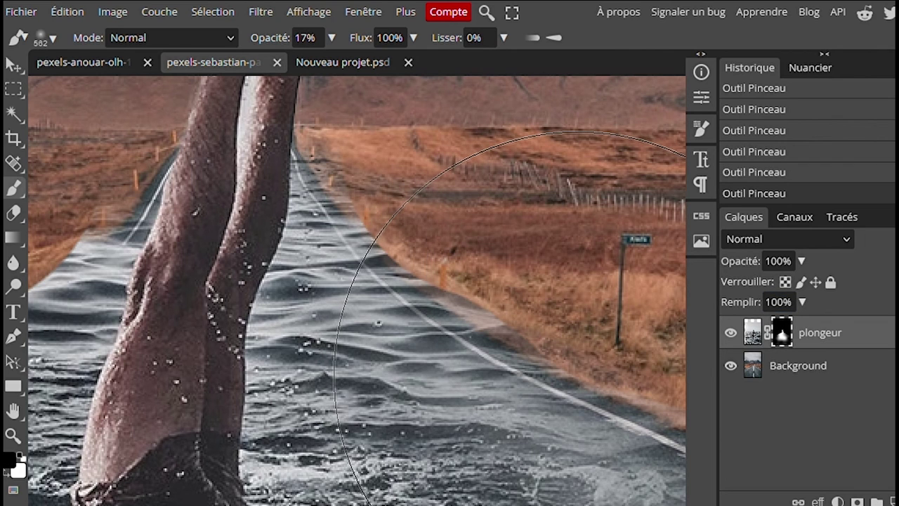
pyautogui.rightClick(548, 348)
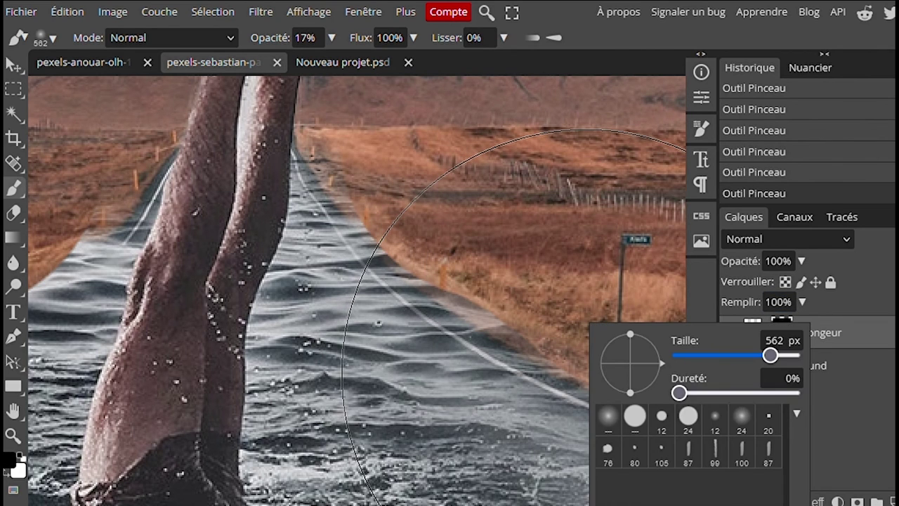
pyautogui.click(723, 355)
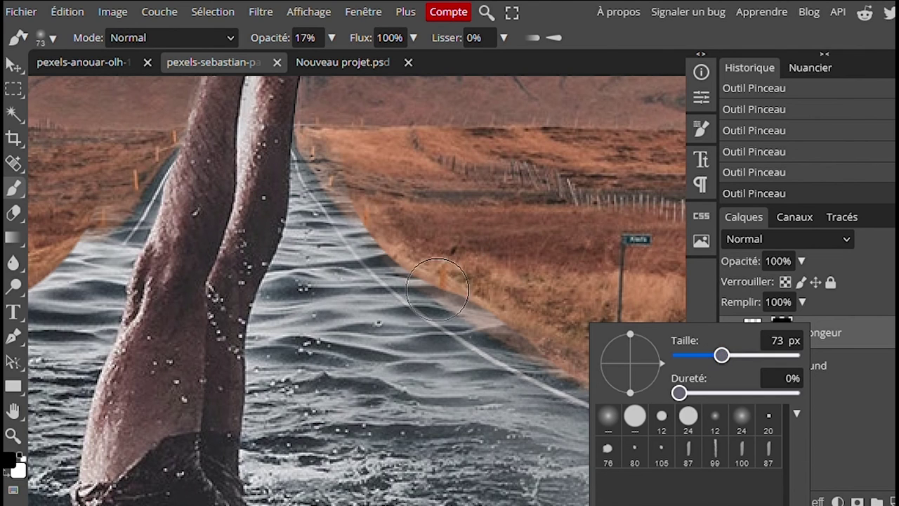
pyautogui.click(460, 330)
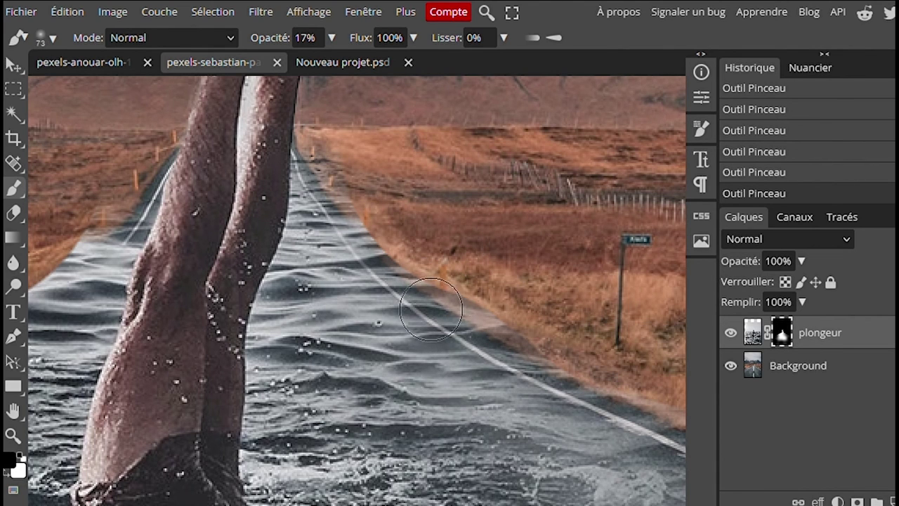
# - Fade the water with black at 17% brush opacity on the mask along the road's right edge, uncovering the white line and verge
pyautogui.moveTo(444, 316)
pyautogui.mouseDown()
pyautogui.moveTo(512, 370)
pyautogui.moveTo(427, 306)
pyautogui.moveTo(322, 173)
pyautogui.moveTo(429, 314)
pyautogui.moveTo(421, 303)
pyautogui.moveTo(506, 377)
pyautogui.moveTo(544, 374)
pyautogui.moveTo(573, 395)
pyautogui.moveTo(568, 382)
pyautogui.moveTo(642, 436)
pyautogui.mouseUp()
pyautogui.scroll(-1, 643, 436)
pyautogui.hscroll(3, 618, 425)
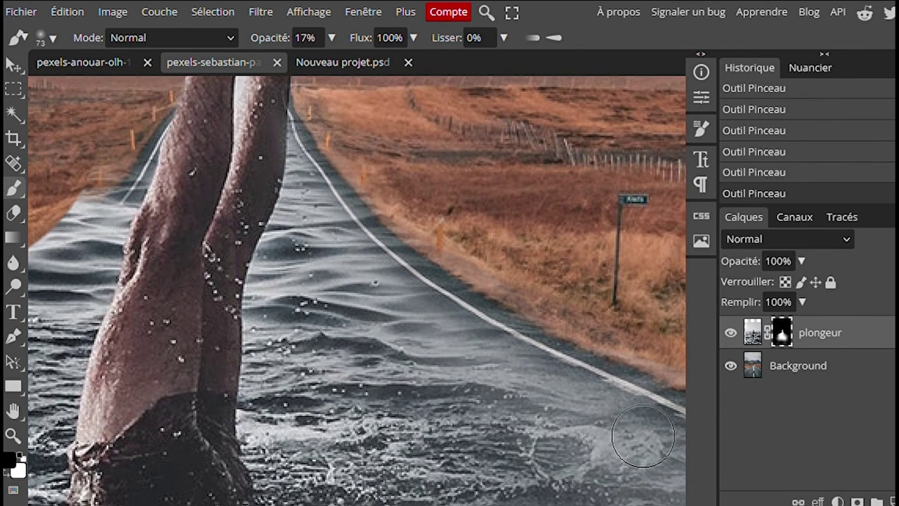
pyautogui.moveTo(583, 411)
pyautogui.mouseDown()
pyautogui.moveTo(532, 395)
pyautogui.moveTo(651, 442)
pyautogui.moveTo(530, 388)
pyautogui.moveTo(659, 468)
pyautogui.moveTo(522, 408)
pyautogui.moveTo(584, 448)
pyautogui.moveTo(548, 406)
pyautogui.moveTo(603, 453)
pyautogui.mouseUp()
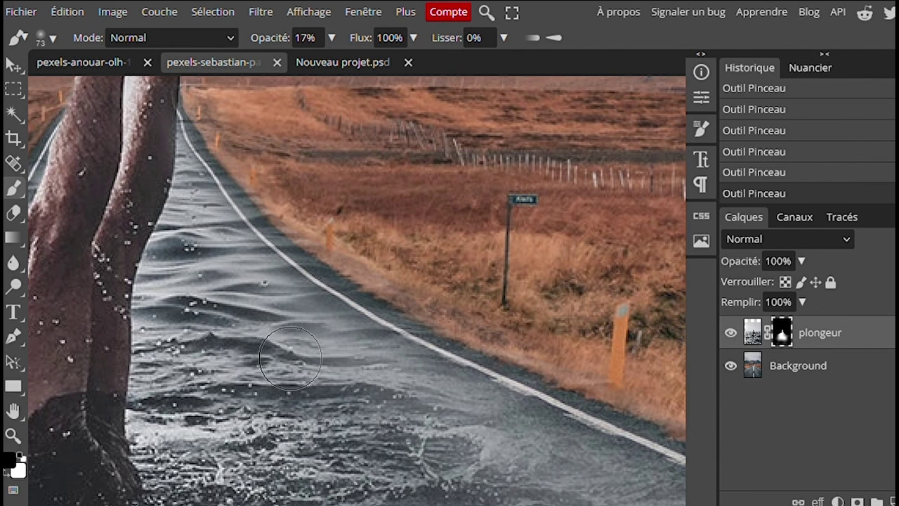
# - Fade the water with black at 17% brush opacity on the mask along the whole left road edge up to the diver's legs
pyautogui.hscroll(-6, 290, 358)
pyautogui.hscroll(-4, 290, 358)
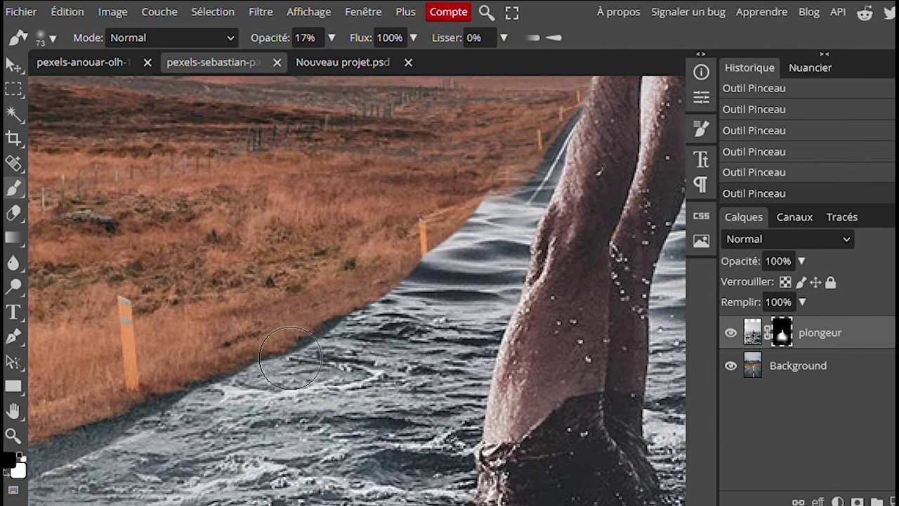
pyautogui.moveTo(130, 408)
pyautogui.mouseDown()
pyautogui.moveTo(224, 397)
pyautogui.moveTo(309, 355)
pyautogui.moveTo(204, 407)
pyautogui.moveTo(267, 379)
pyautogui.moveTo(211, 392)
pyautogui.moveTo(274, 372)
pyautogui.moveTo(135, 444)
pyautogui.moveTo(376, 309)
pyautogui.moveTo(362, 324)
pyautogui.moveTo(436, 260)
pyautogui.moveTo(426, 268)
pyautogui.moveTo(478, 229)
pyautogui.moveTo(483, 235)
pyautogui.moveTo(473, 232)
pyautogui.moveTo(502, 206)
pyautogui.moveTo(492, 202)
pyautogui.moveTo(525, 160)
pyautogui.mouseUp()
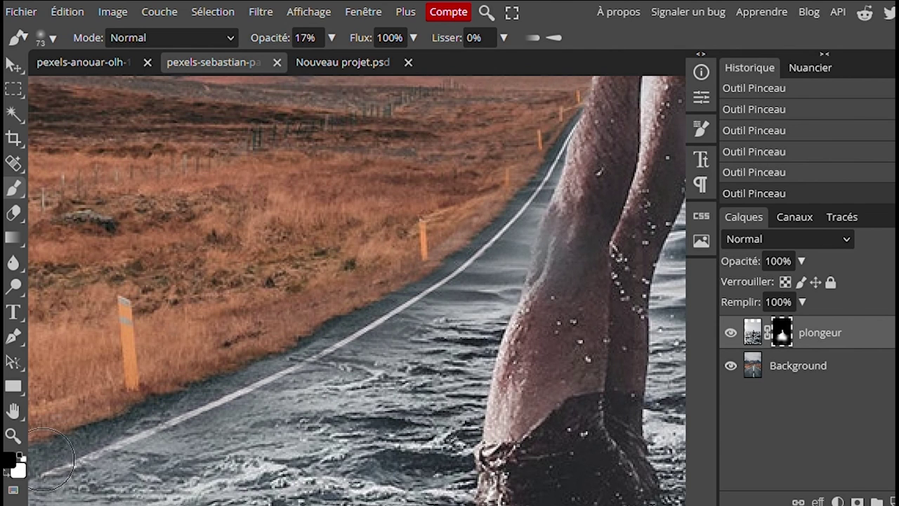
# - Make white the foreground colour and paint the mask over the left side of the diver's leg to restore its faded parts
pyautogui.press('x')
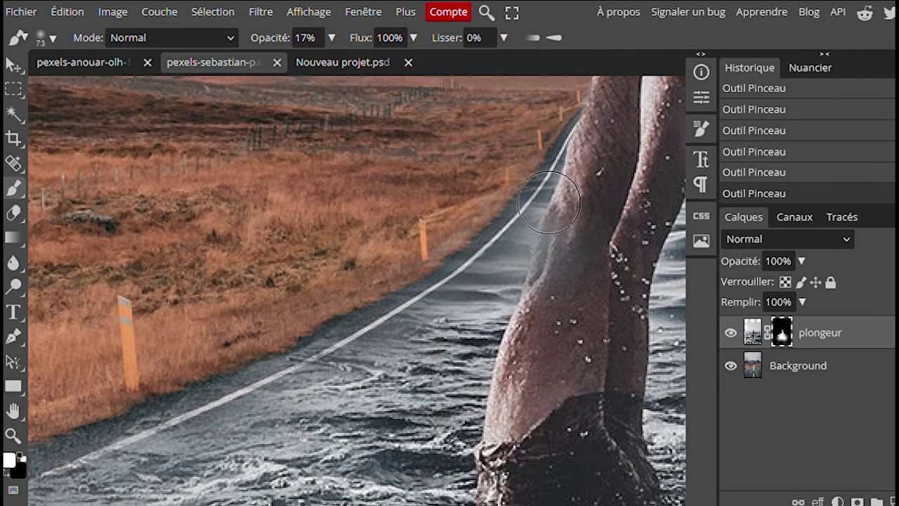
pyautogui.moveTo(549, 202)
pyautogui.mouseDown()
pyautogui.moveTo(539, 269)
pyautogui.moveTo(545, 217)
pyautogui.moveTo(540, 244)
pyautogui.moveTo(553, 226)
pyautogui.moveTo(544, 254)
pyautogui.moveTo(551, 223)
pyautogui.mouseUp()
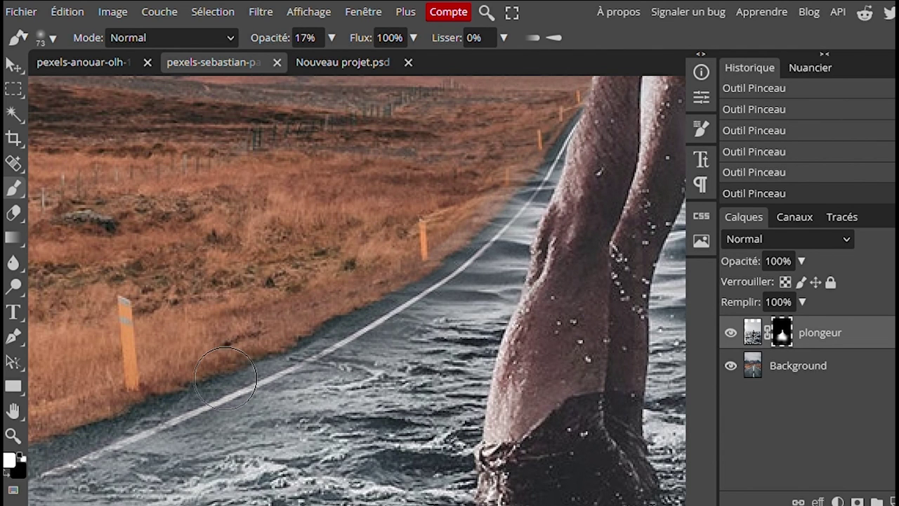
# - Switch back to black and fade the leftover water on the mask along the left road edge near the diver's knee
pyautogui.press('x')
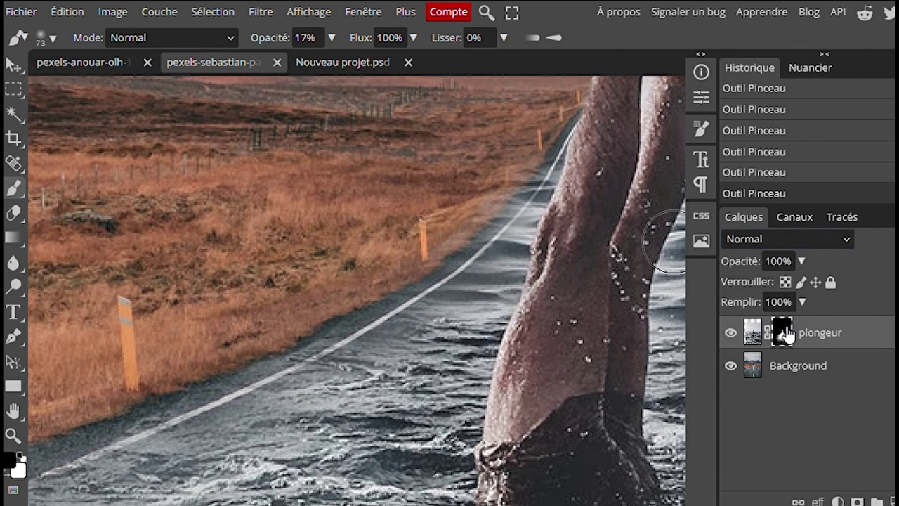
pyautogui.moveTo(459, 237)
pyautogui.mouseDown()
pyautogui.moveTo(541, 148)
pyautogui.moveTo(490, 211)
pyautogui.moveTo(498, 186)
pyautogui.moveTo(484, 204)
pyautogui.moveTo(495, 211)
pyautogui.moveTo(466, 242)
pyautogui.mouseUp()
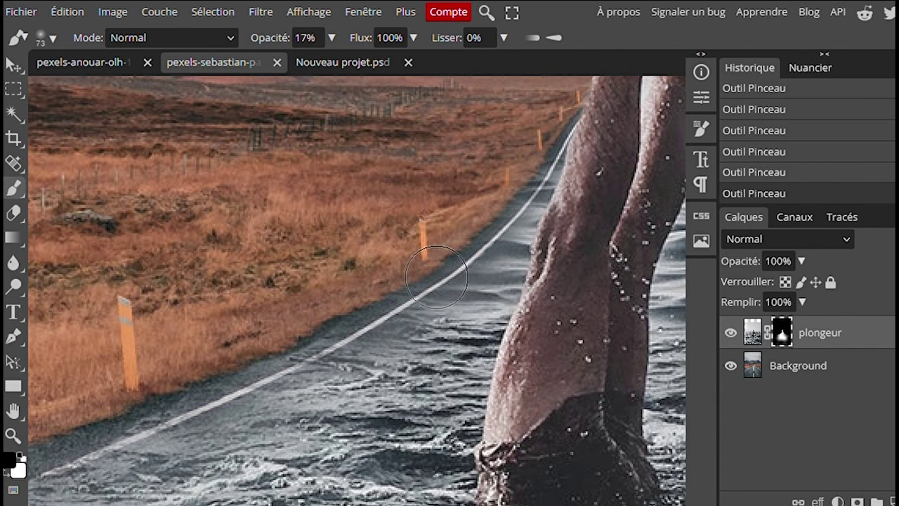
pyautogui.scroll(-8, 436, 277)
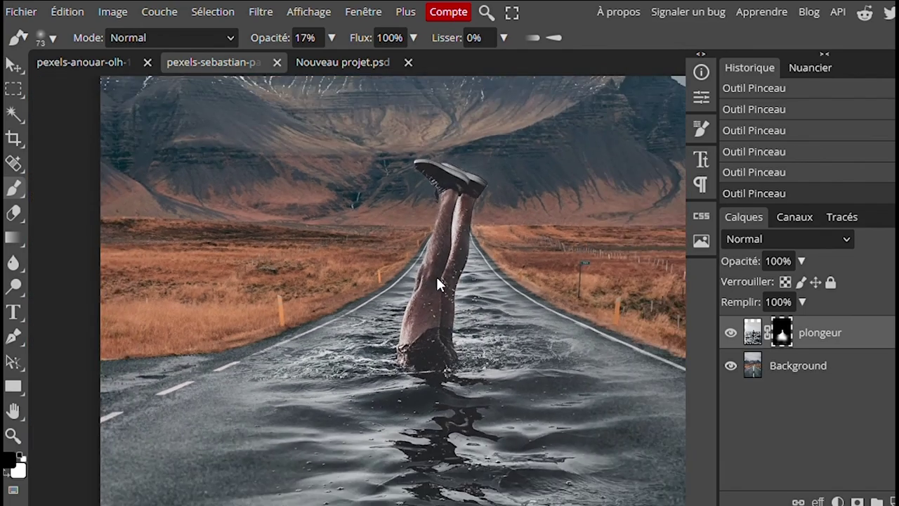
pyautogui.scroll(-2, 437, 278)
pyautogui.scroll(-2, 436, 279)
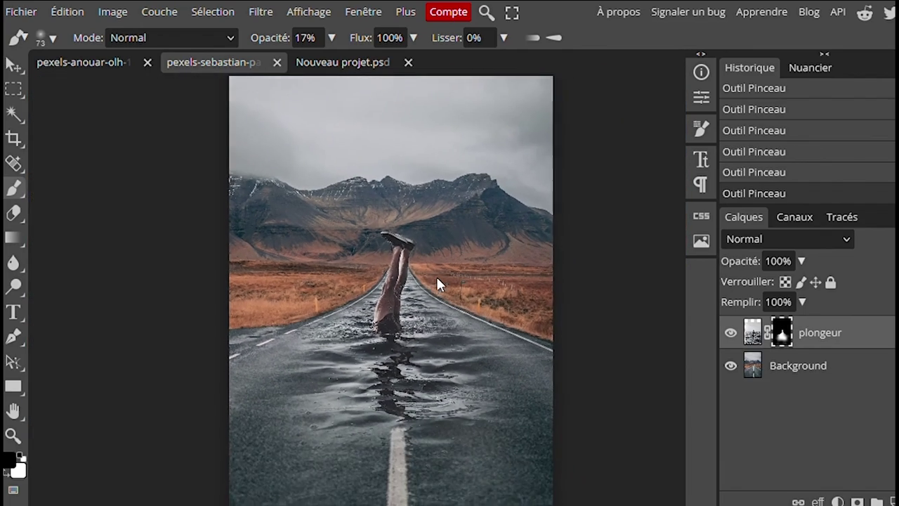
pyautogui.scroll(2, 437, 278)
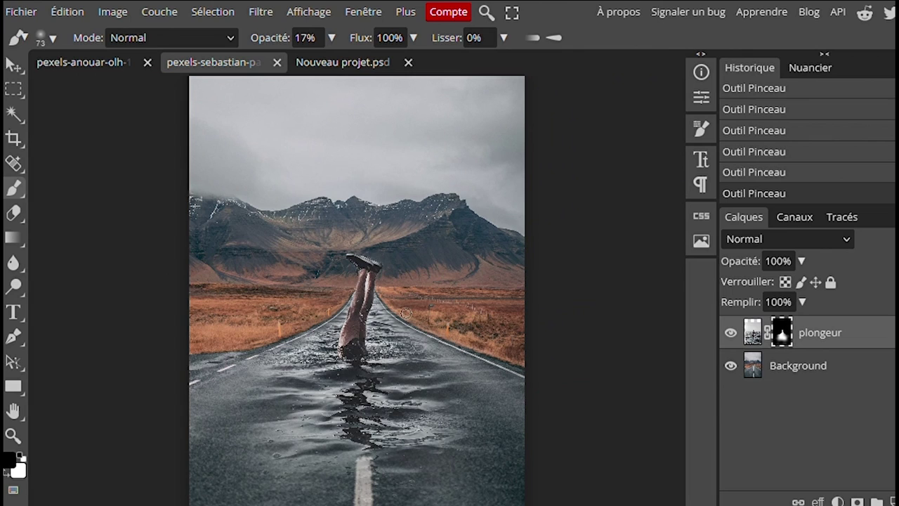